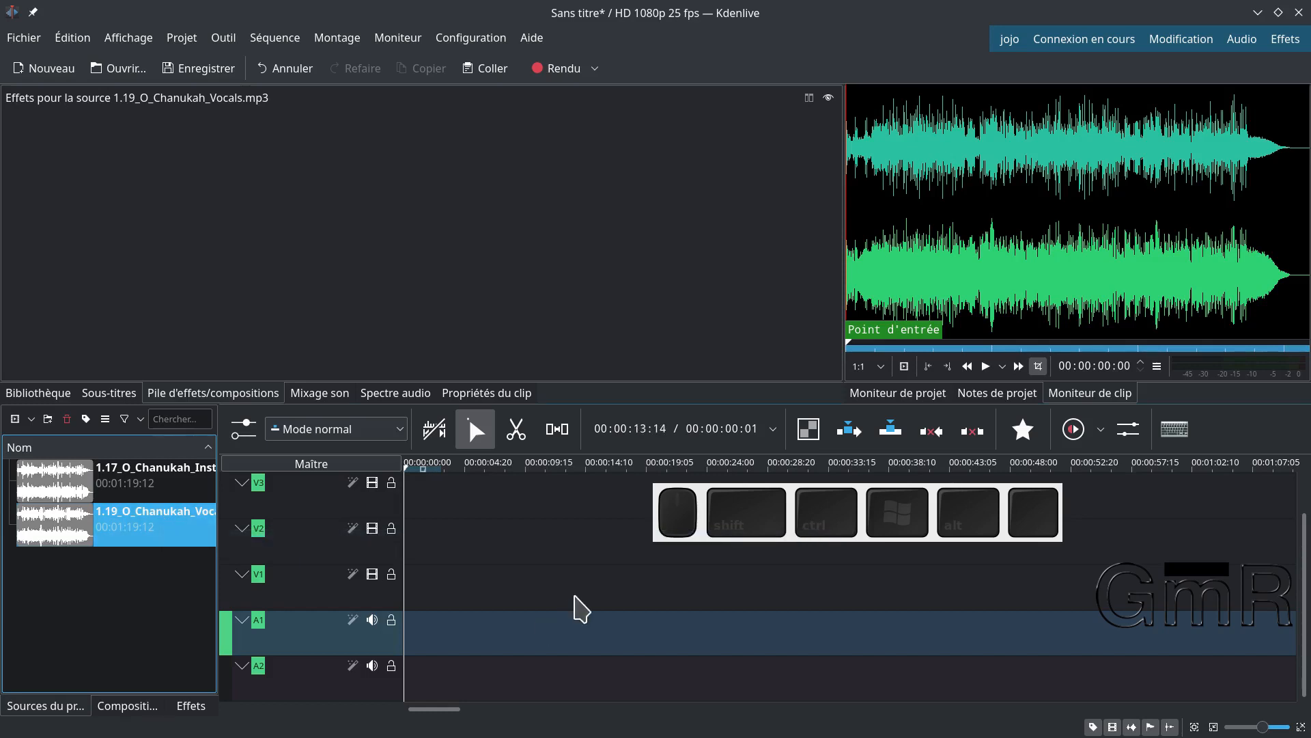
# Place 1.17_O_Chanukah_Instrumental.mp3 at the start of audio track A1 and play a short passage of it
pyautogui.moveTo(135, 488); pyautogui.dragTo(452, 636)
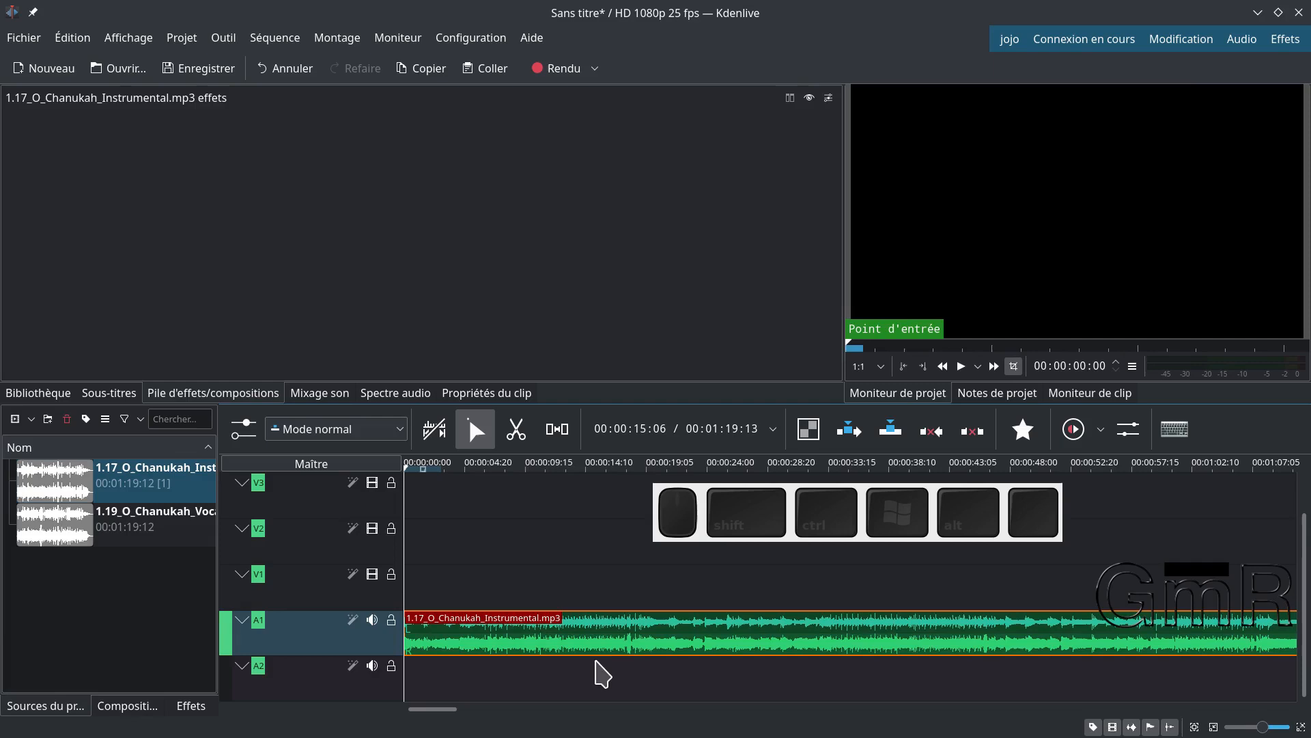
pyautogui.scroll(-1, 594, 652)
pyautogui.scroll(-1, 594, 652)
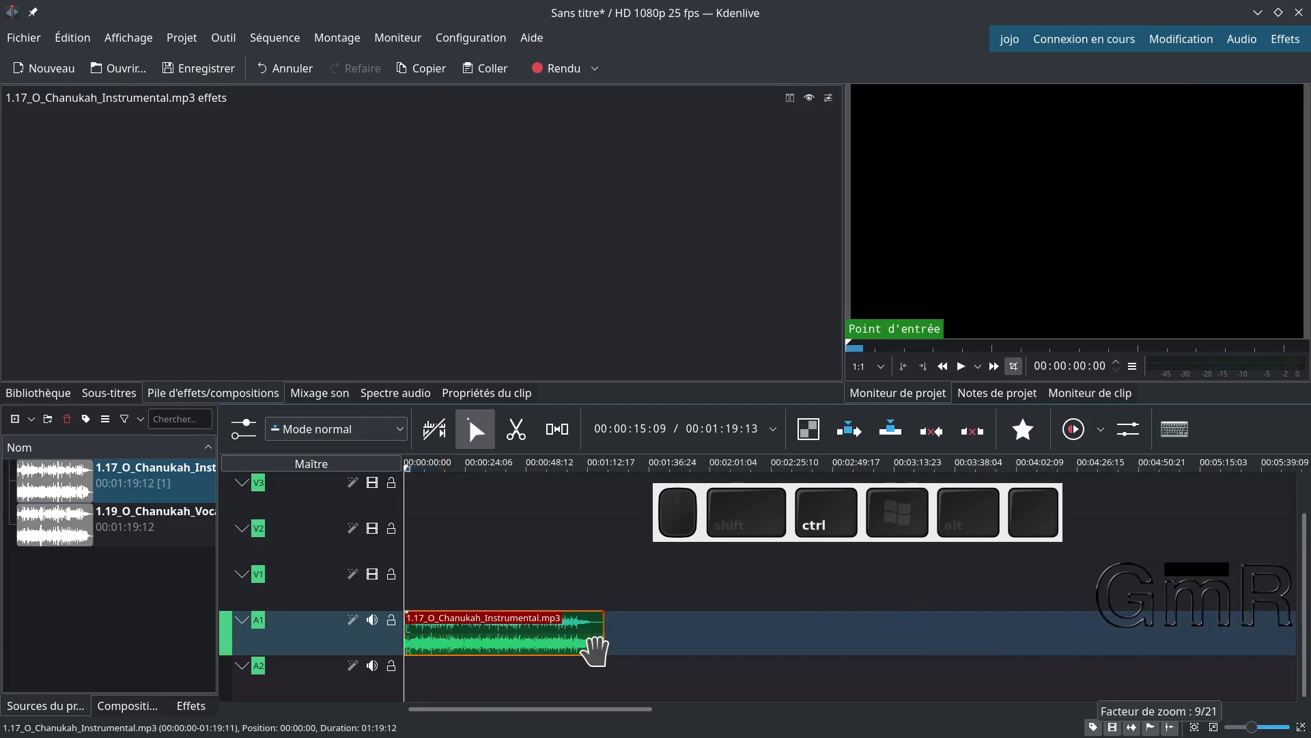
pyautogui.click(465, 583)
pyautogui.press('space')
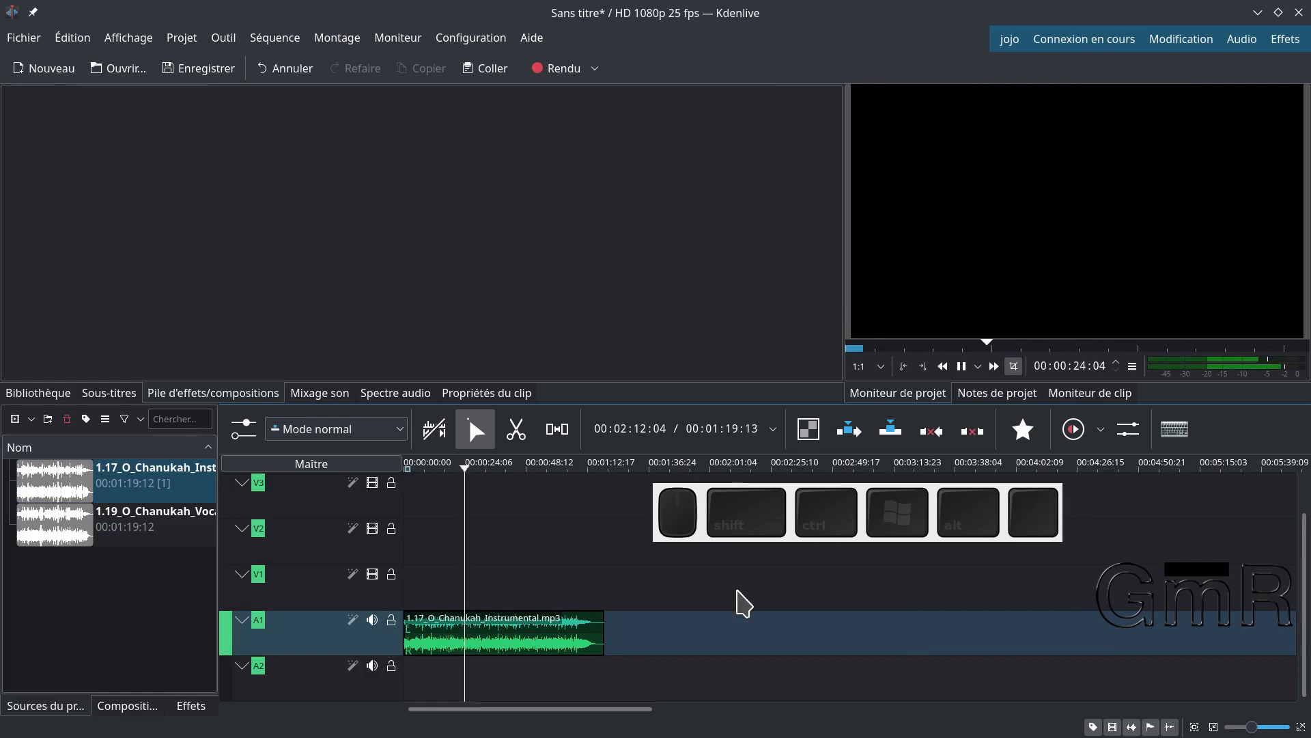
pyautogui.press('space')
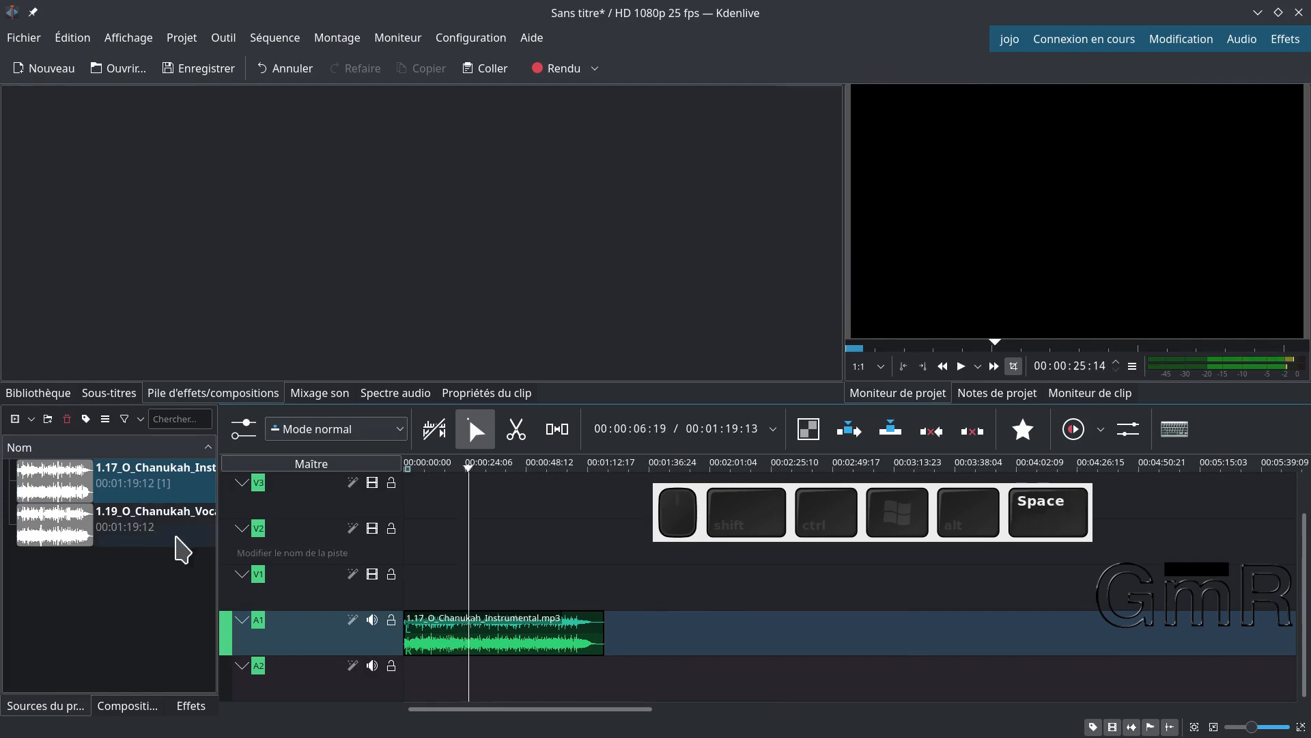
# Add 1.19_O_Chanukah_Vocals.mp3 to audio track A2 so that its start overlaps the end of the instrumental clip
pyautogui.click(109, 531)
pyautogui.moveTo(241, 575); pyautogui.dragTo(586, 674)
pyautogui.keyDown('ctrl'); pyautogui.scroll(2, 646, 639); pyautogui.keyUp('ctrl')
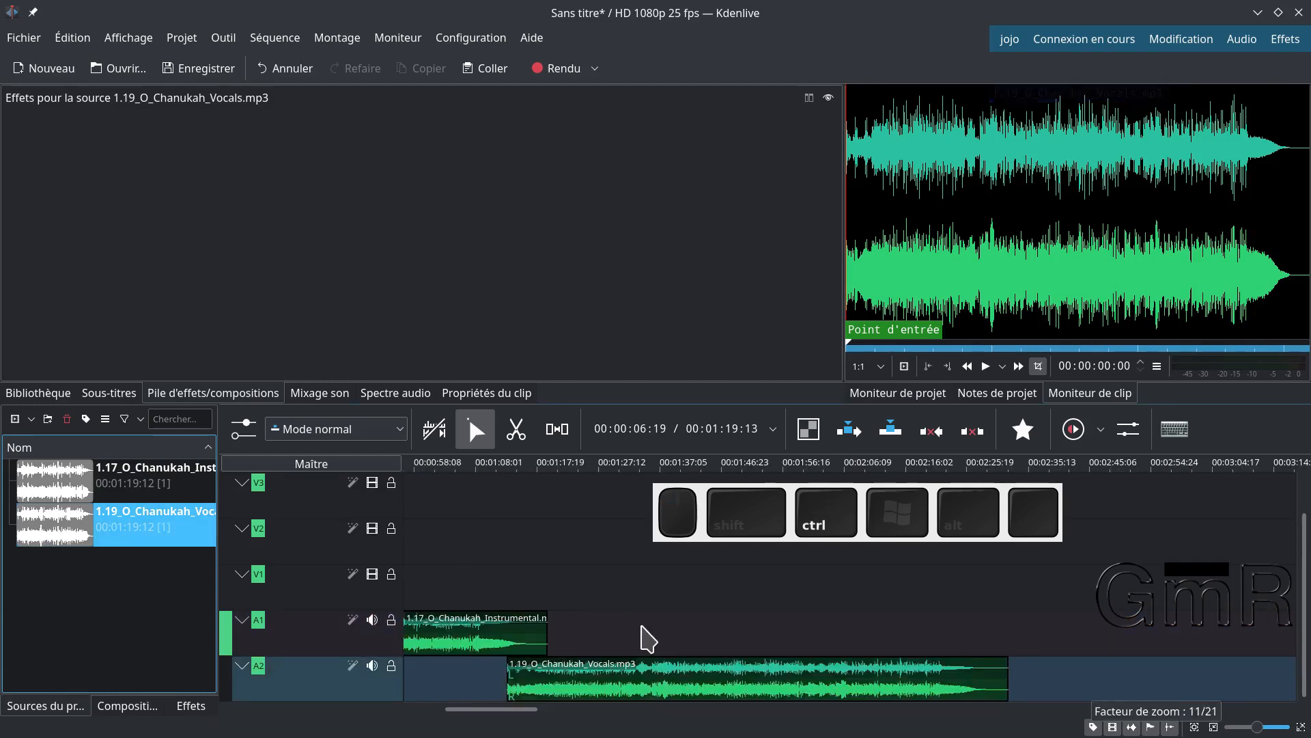
pyautogui.keyDown('ctrl'); pyautogui.scroll(2, 639, 638); pyautogui.keyUp('ctrl')
pyautogui.click(726, 669)
pyautogui.moveTo(709, 678); pyautogui.dragTo(662, 679)
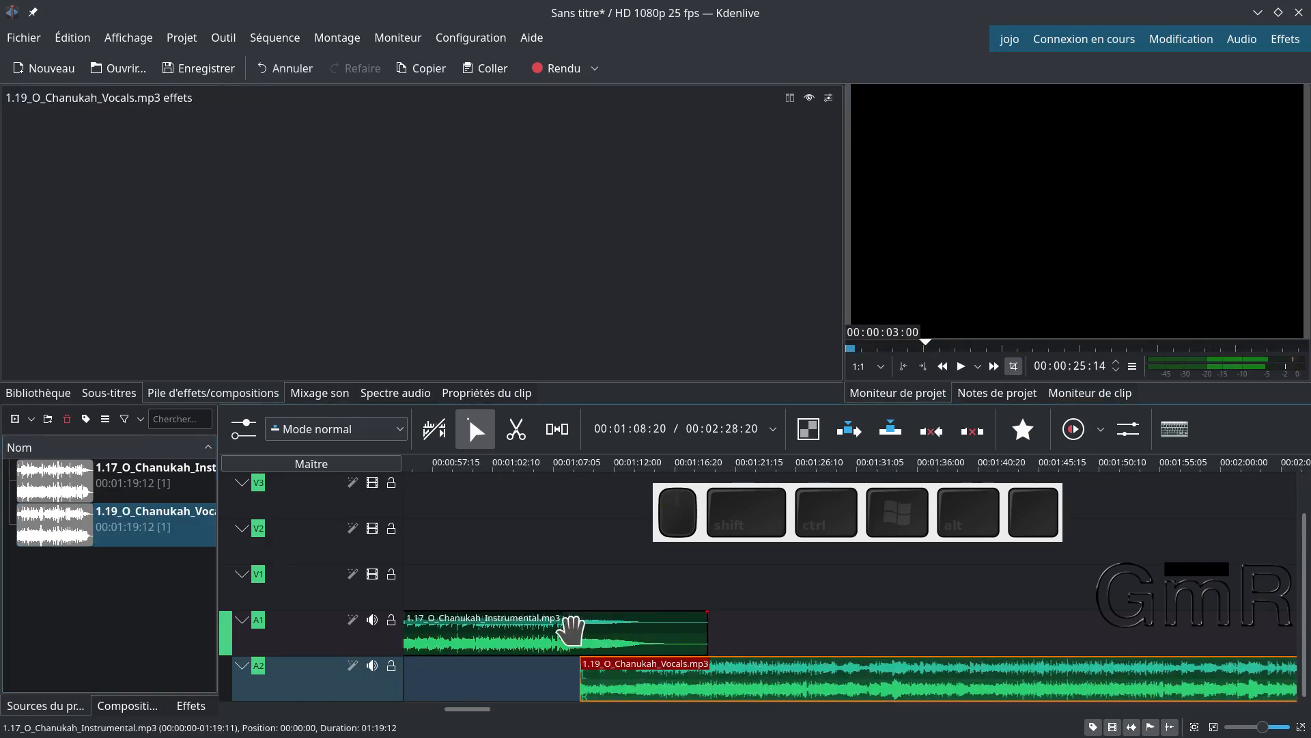
# Reverse the instrumental clip on A1 through its speed settings, keeping the speed at 100%
pyautogui.click(505, 632)
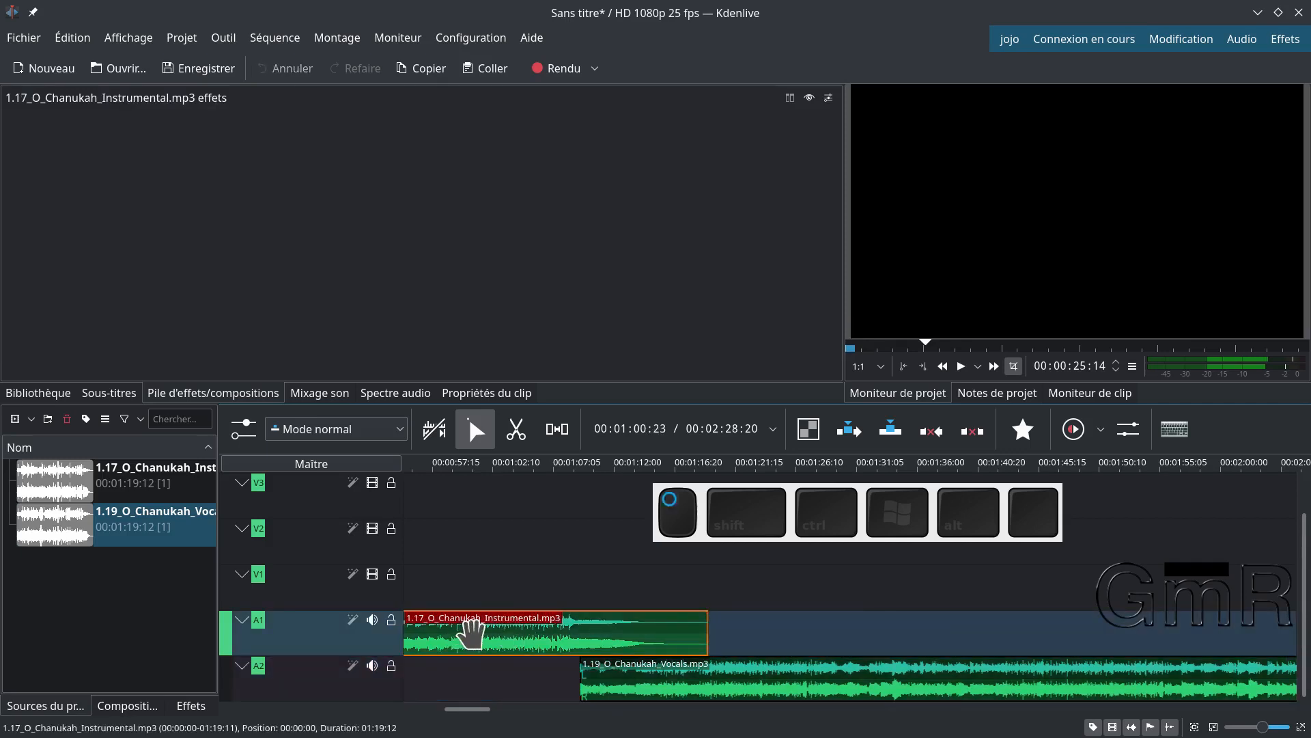
pyautogui.rightClick(480, 646)
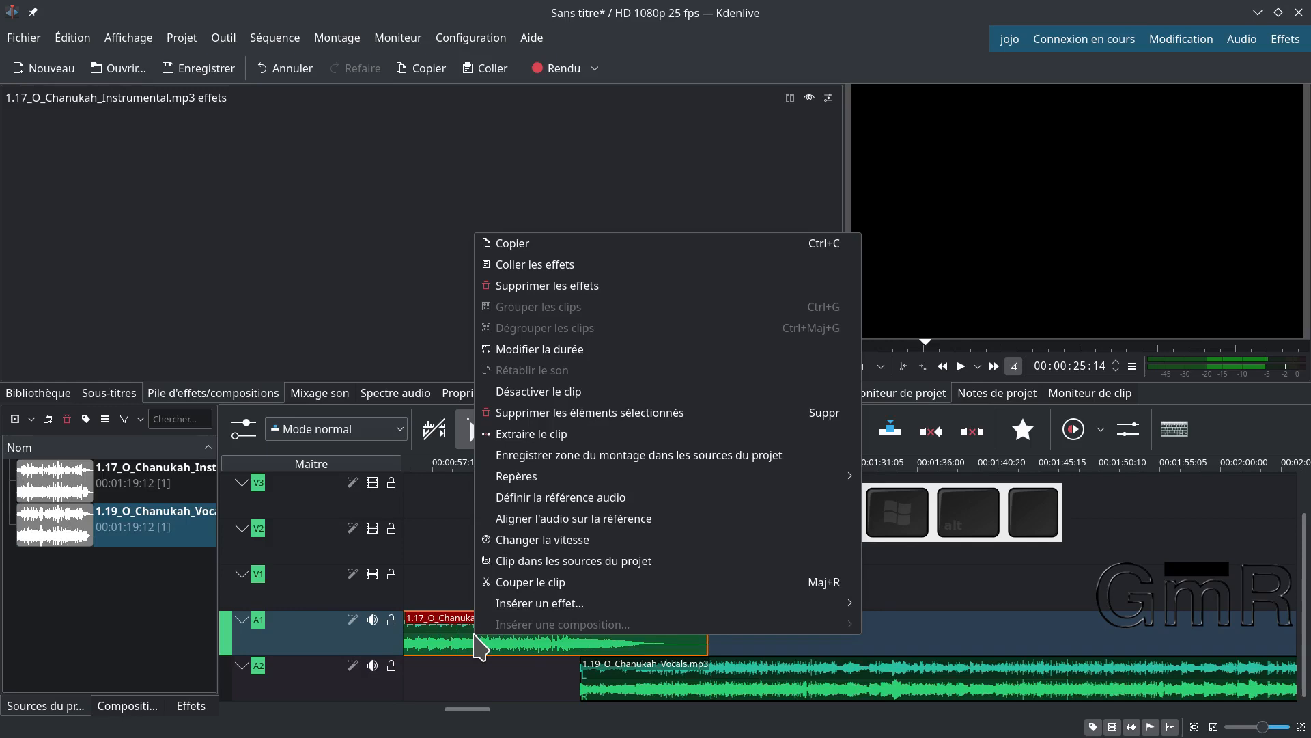
pyautogui.click(543, 540)
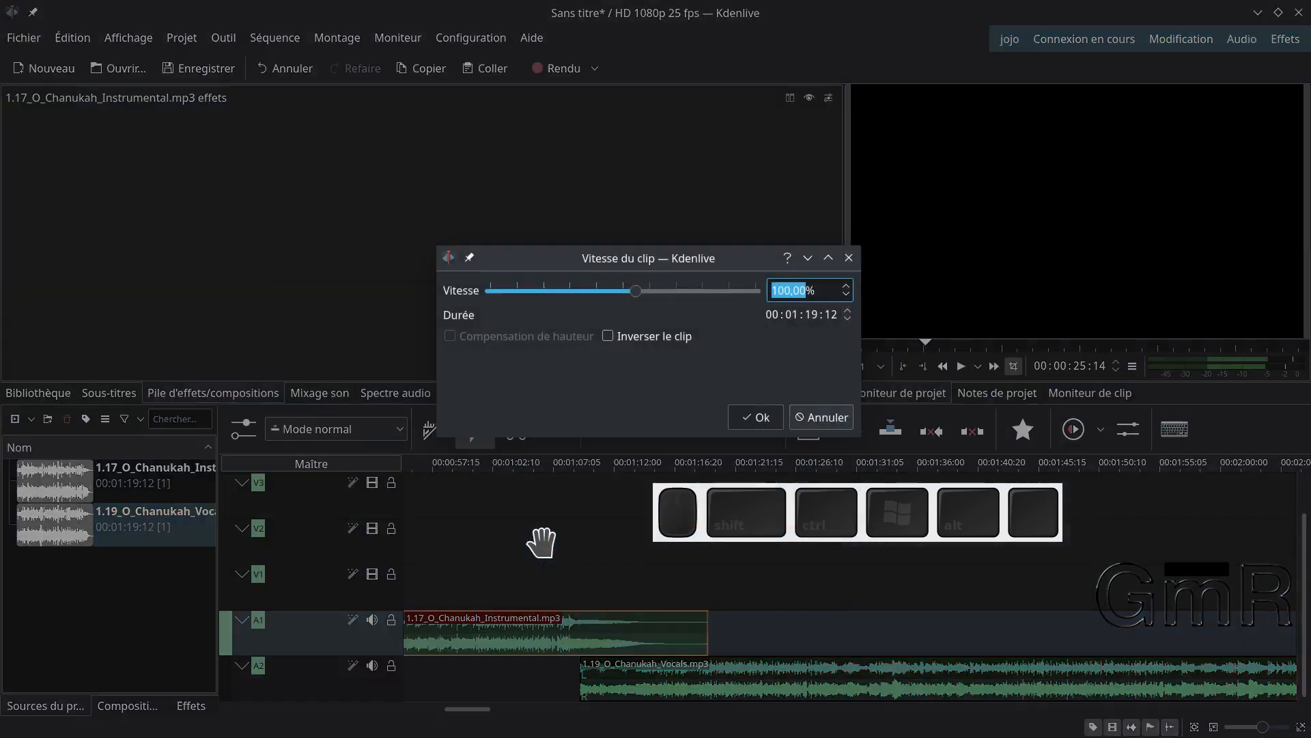
pyautogui.click(608, 337)
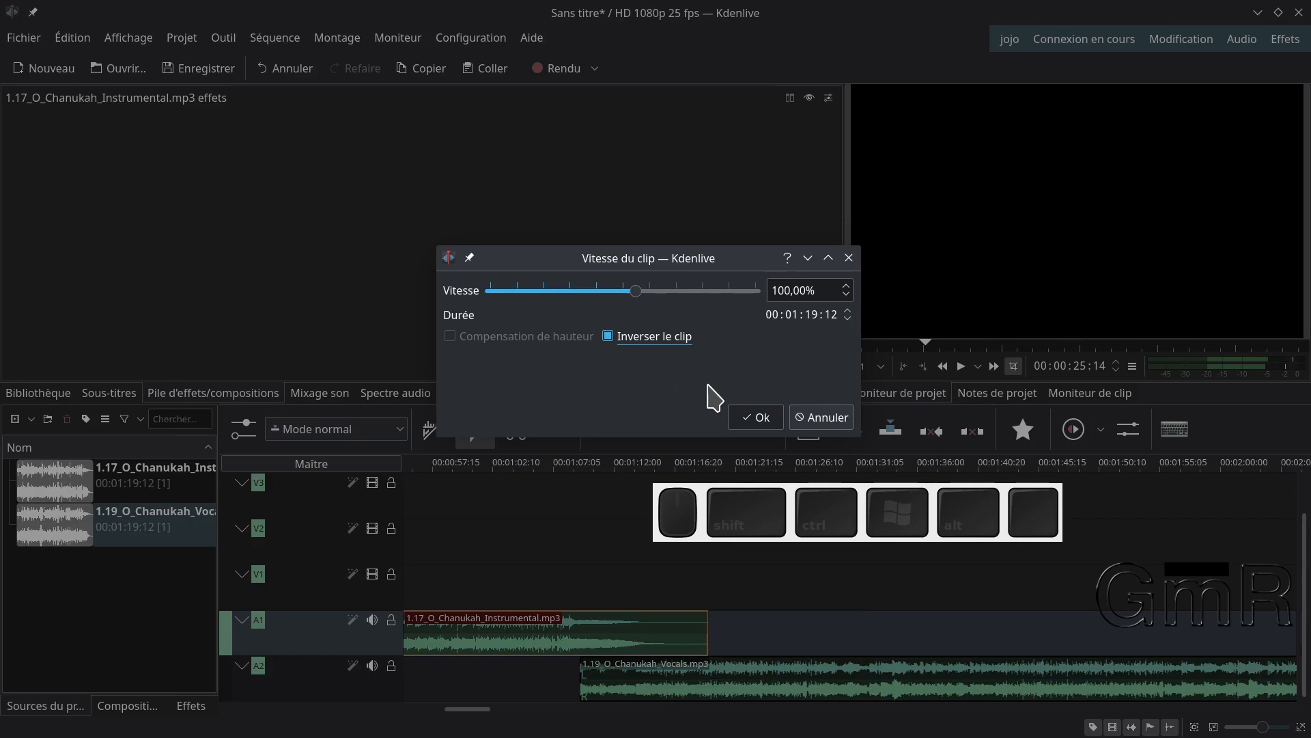
pyautogui.click(756, 419)
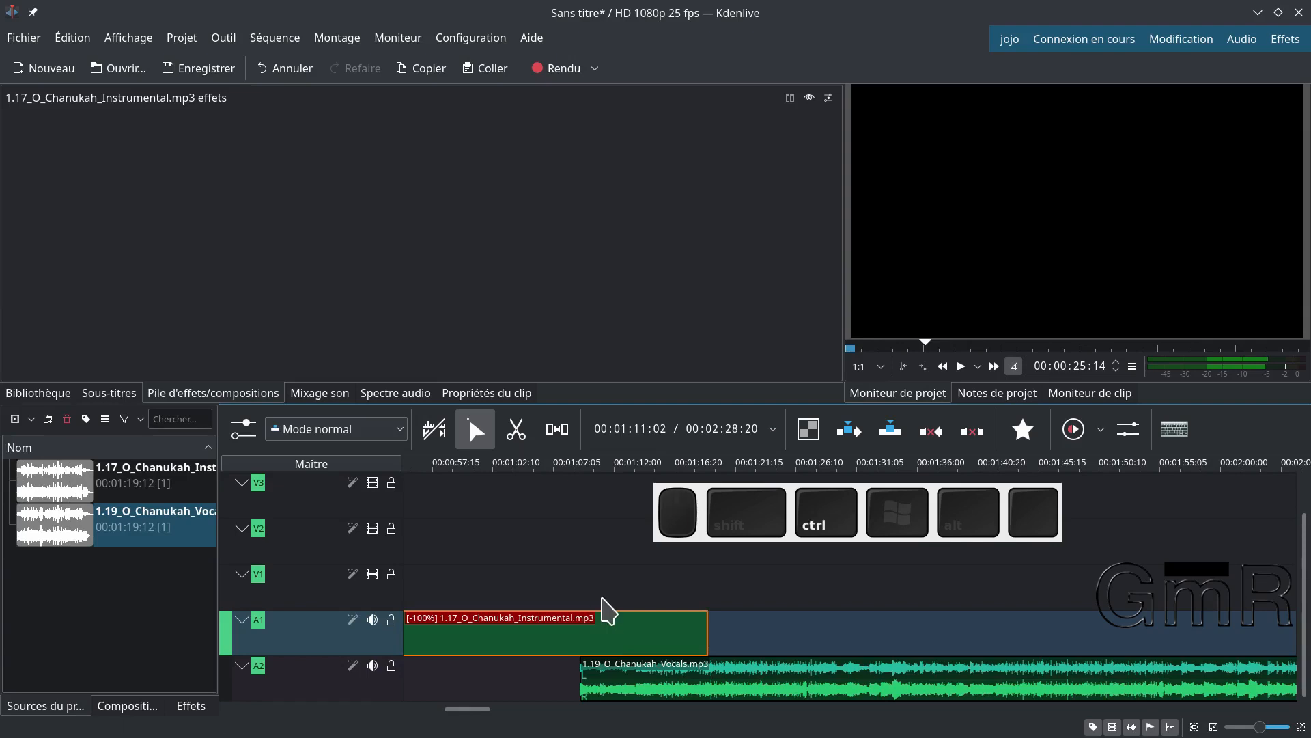
# Trim the beginning of the reversed instrumental clip to a duration of 00:00:10:04 and place it at the timeline start
pyautogui.scroll(-2, 546, 571)
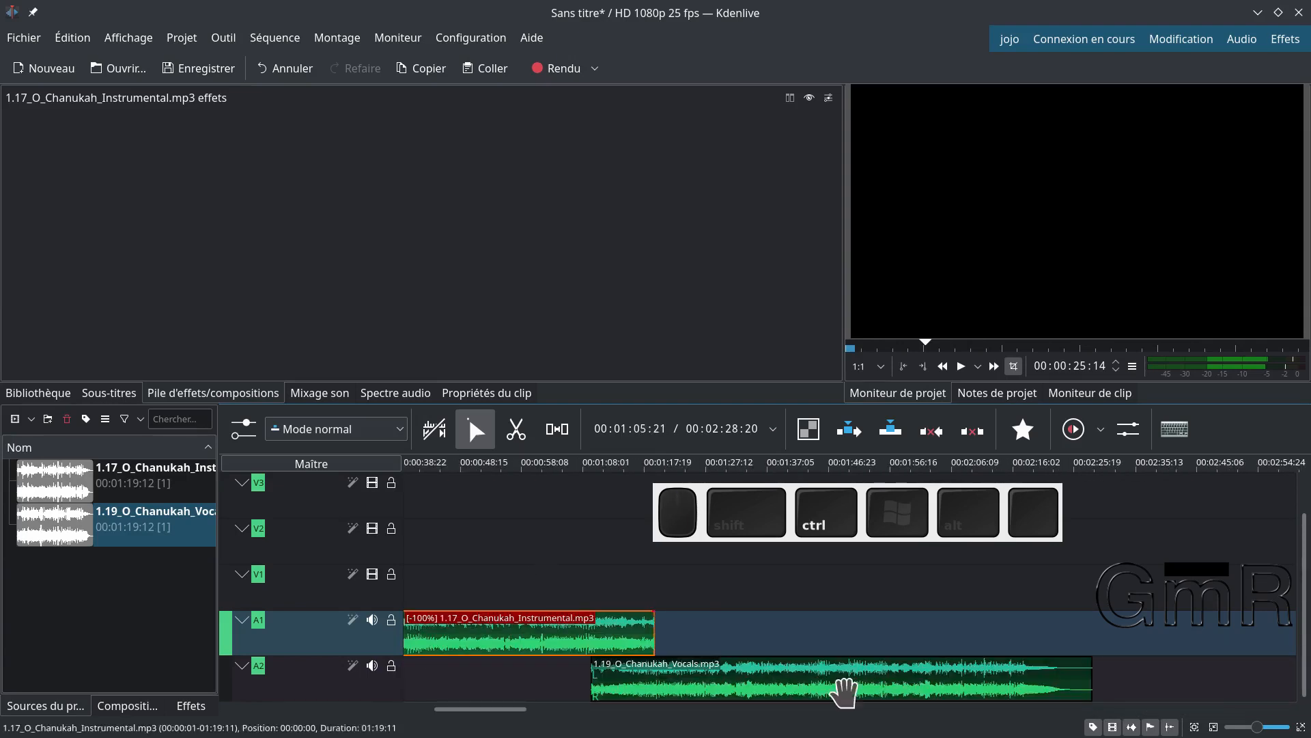
pyautogui.scroll(1, 540, 618)
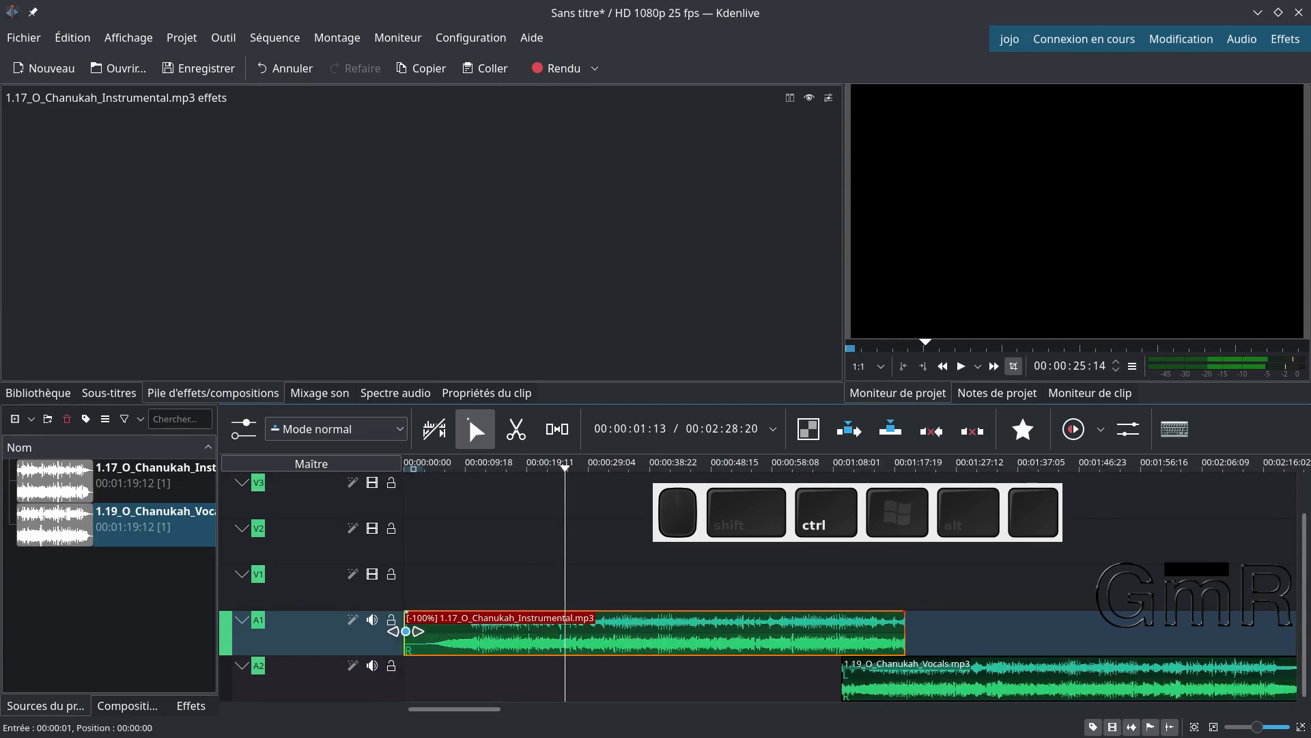
pyautogui.moveTo(411, 632)
pyautogui.mouseDown()
pyautogui.moveTo(827, 640)
pyautogui.moveTo(424, 671)
pyautogui.moveTo(422, 625)
pyautogui.mouseUp()
# Reposition the vocals clip on A2 to start at 00:00:09:10, overlapping the last part of the reversed instrumental clip
pyautogui.moveTo(893, 666); pyautogui.dragTo(528, 683)
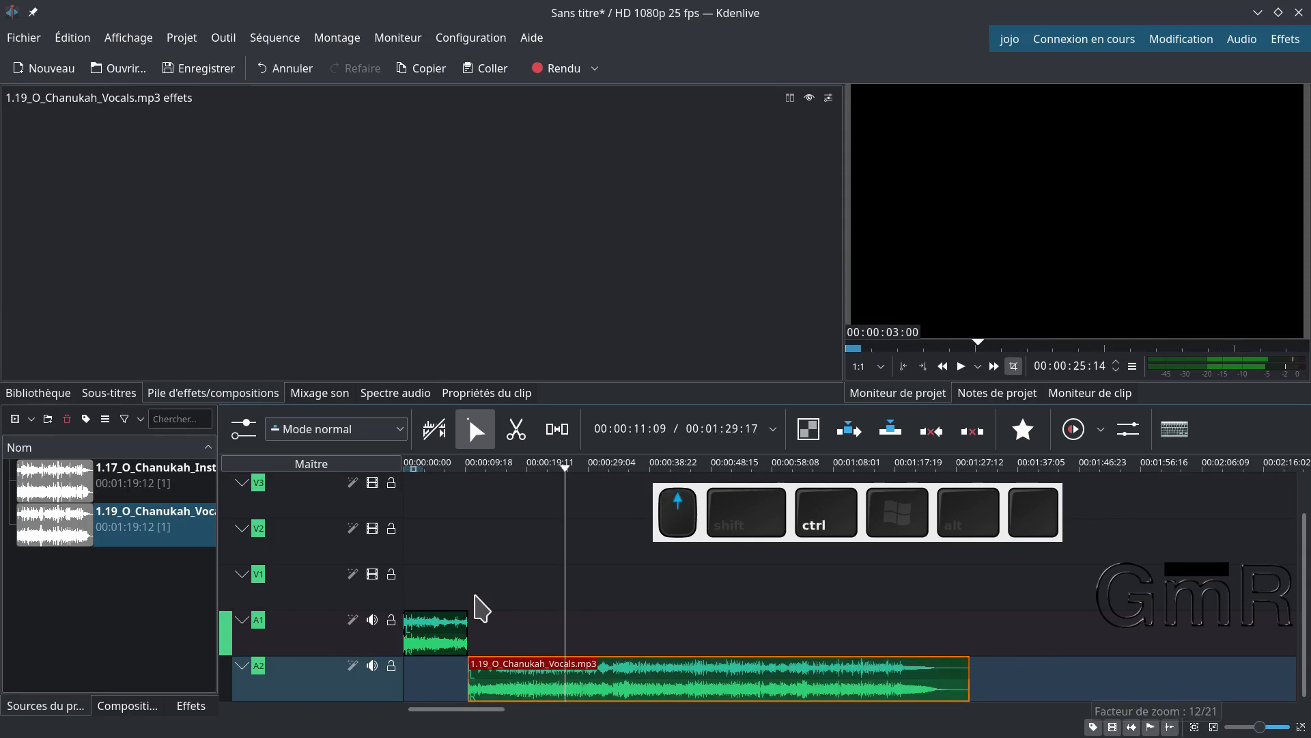
pyautogui.keyDown('ctrl'); pyautogui.scroll(2, 482, 607); pyautogui.keyUp('ctrl')
pyautogui.hscroll(-3, 481, 609)
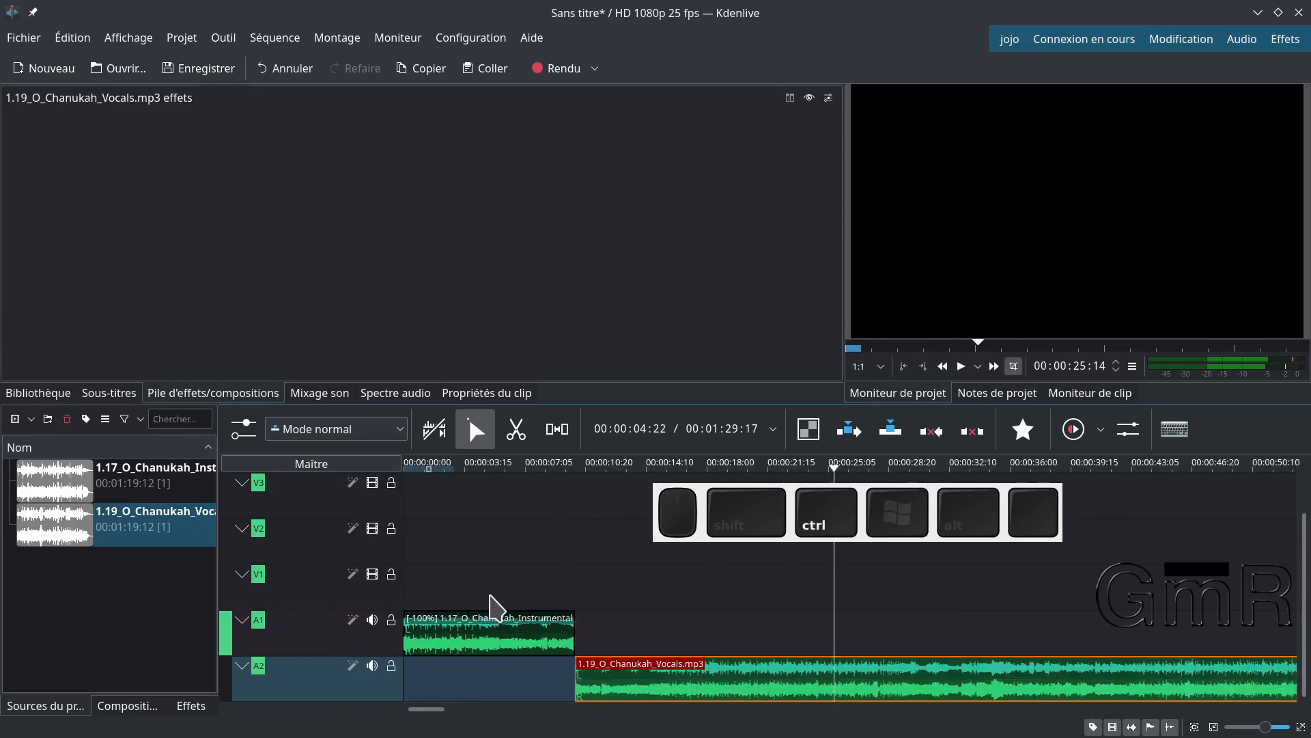
pyautogui.keyDown('ctrl'); pyautogui.scroll(2, 499, 609); pyautogui.keyUp('ctrl')
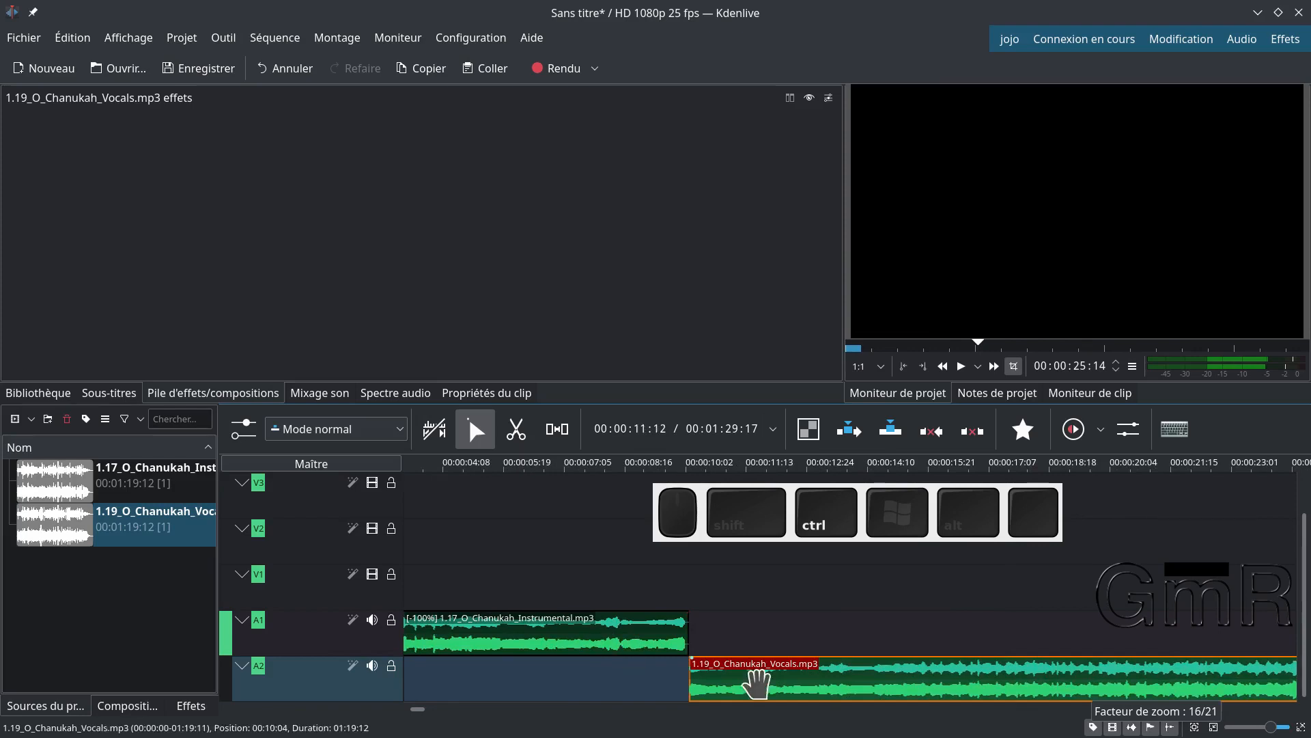
pyautogui.moveTo(760, 678); pyautogui.dragTo(281, 662)
pyautogui.moveTo(500, 670); pyautogui.dragTo(417, 666)
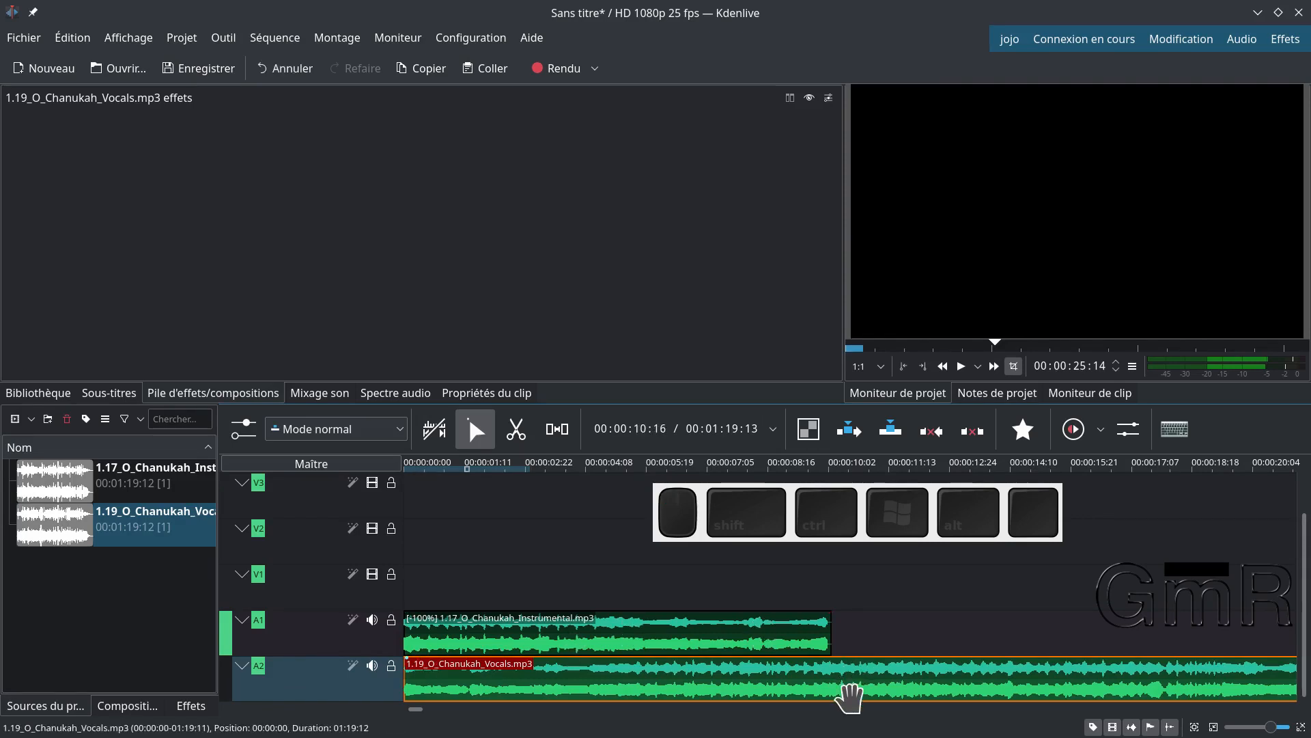
pyautogui.moveTo(591, 676); pyautogui.dragTo(985, 683)
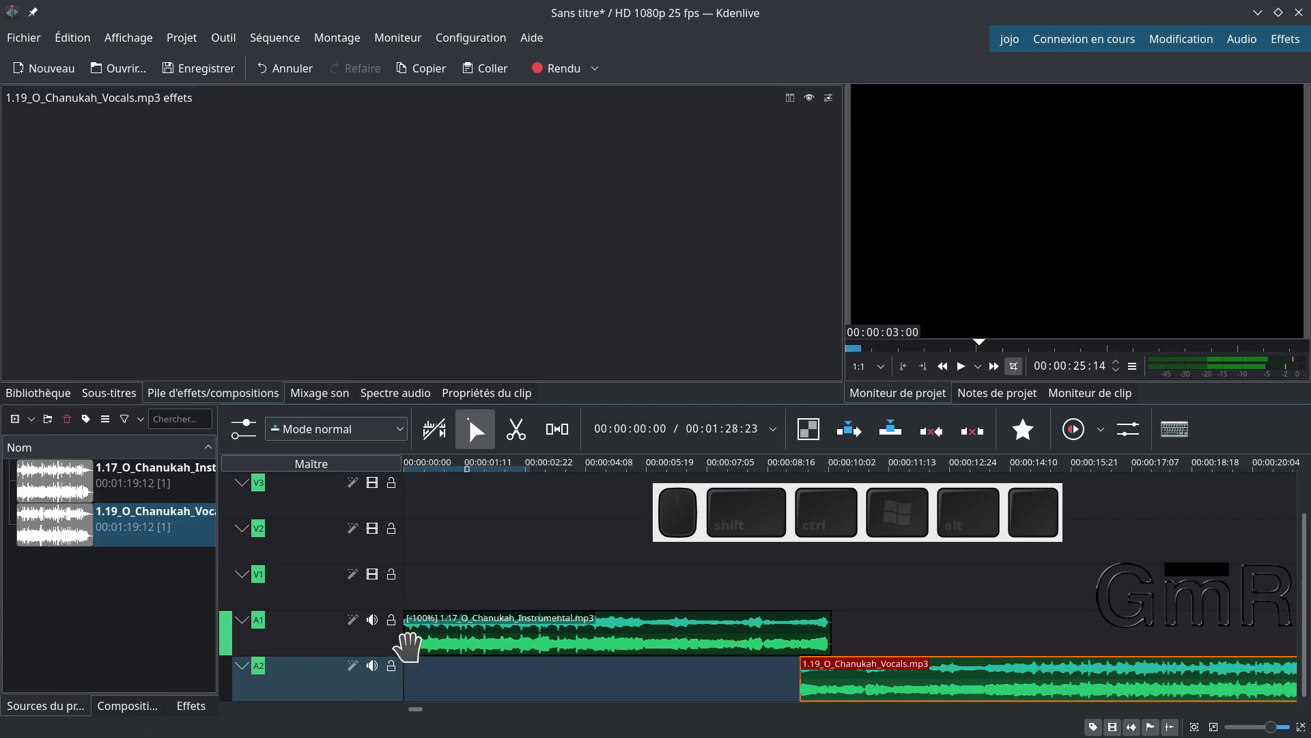
# Mute track A2 and listen to the reversed instrumental clip on its own
pyautogui.click(372, 668)
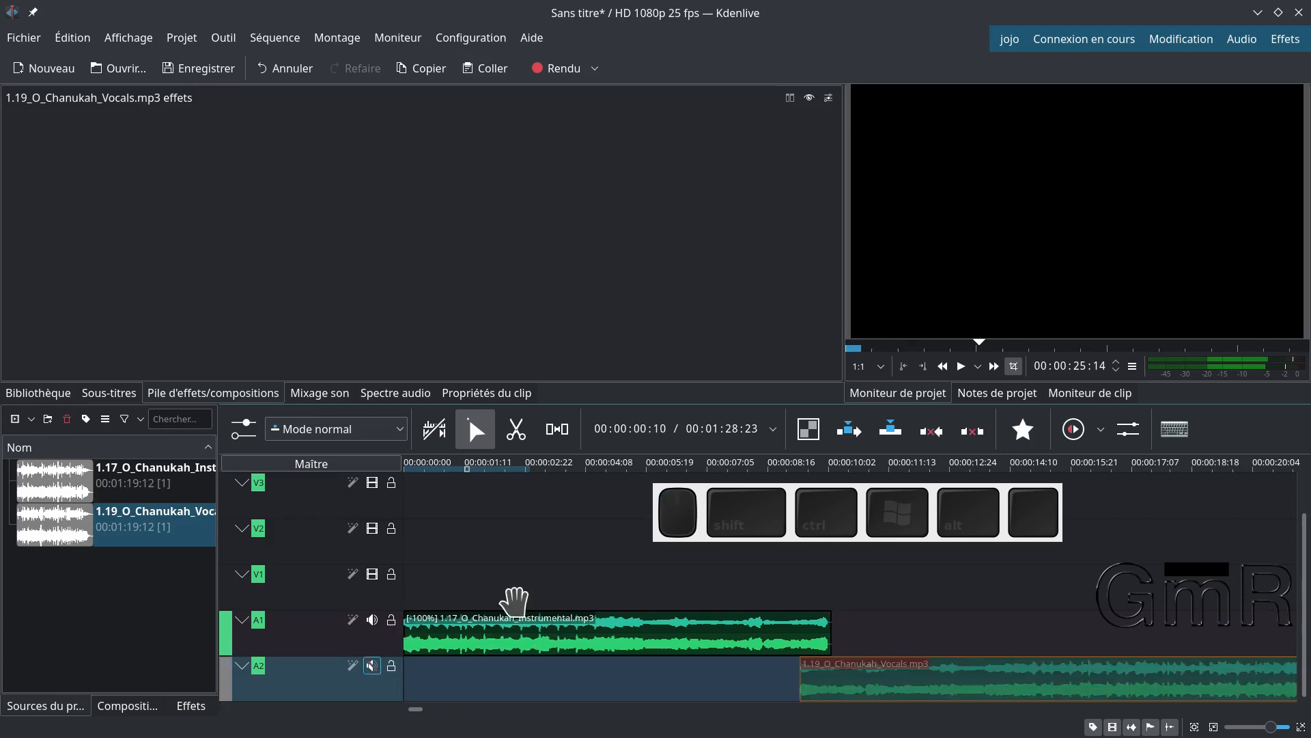
pyautogui.click(560, 602)
pyautogui.press('space')
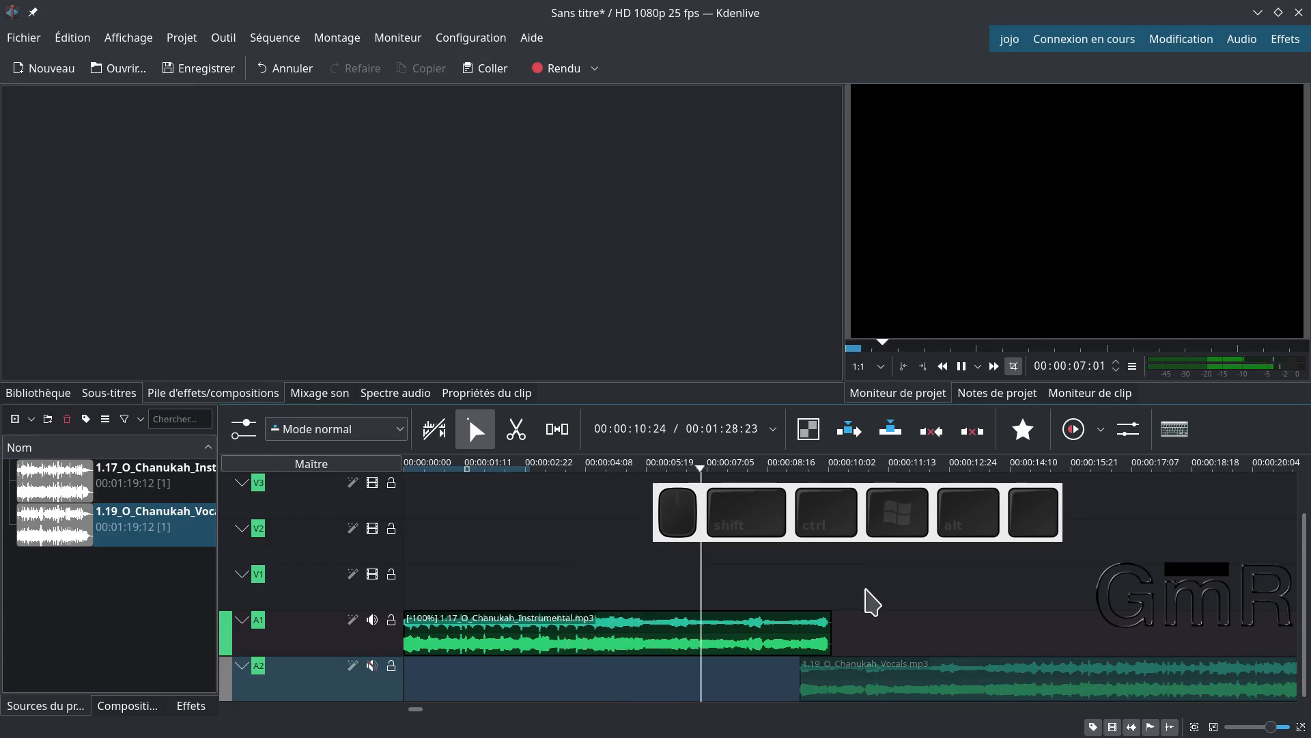
pyautogui.press('space')
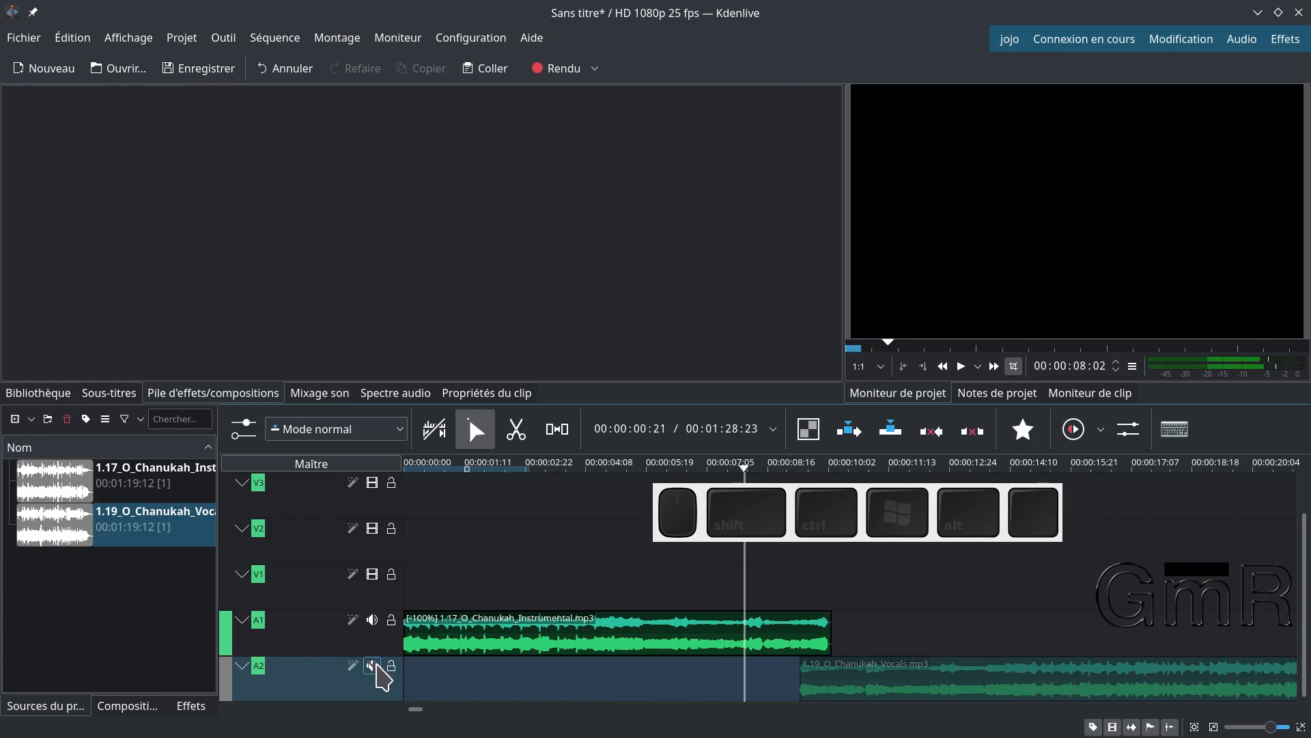
# Unmute A2, mute A1, and fade out the end of the instrumental clip from about where the vocals clip begins
pyautogui.click(372, 666)
pyautogui.click(373, 619)
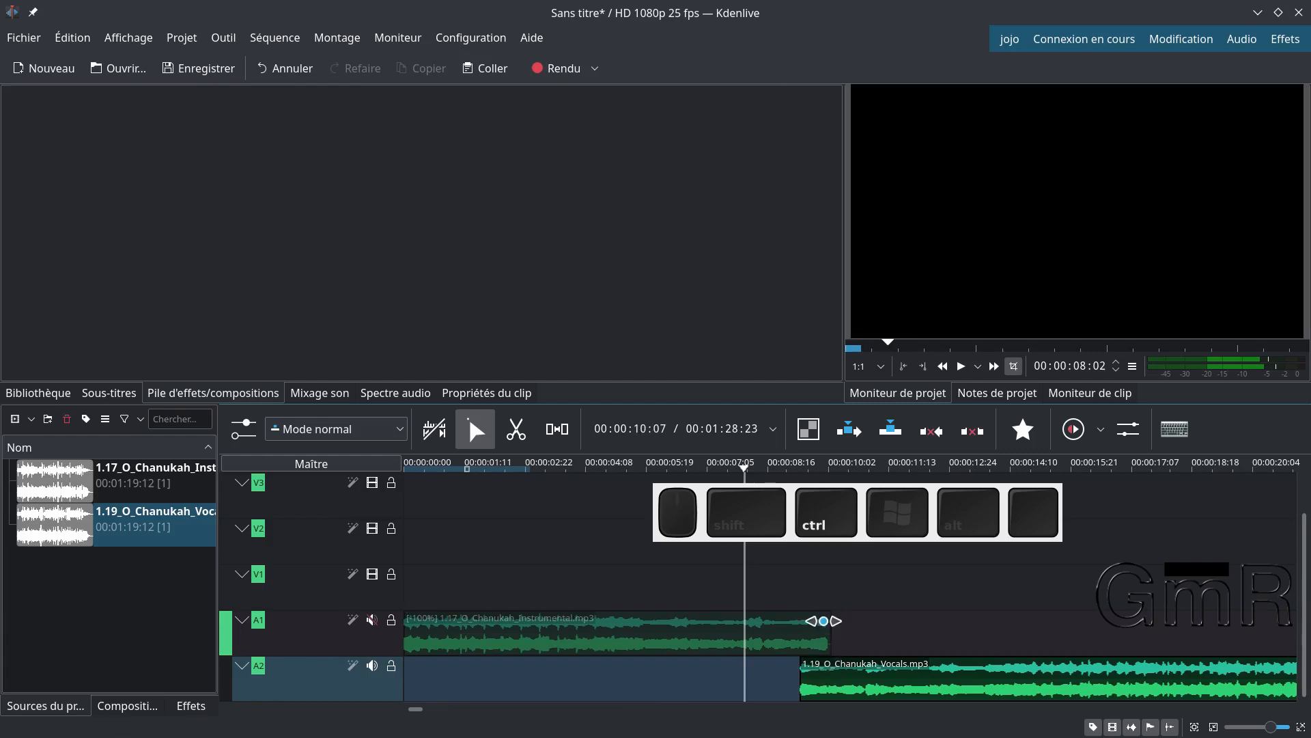
pyautogui.scroll(2, 800, 644)
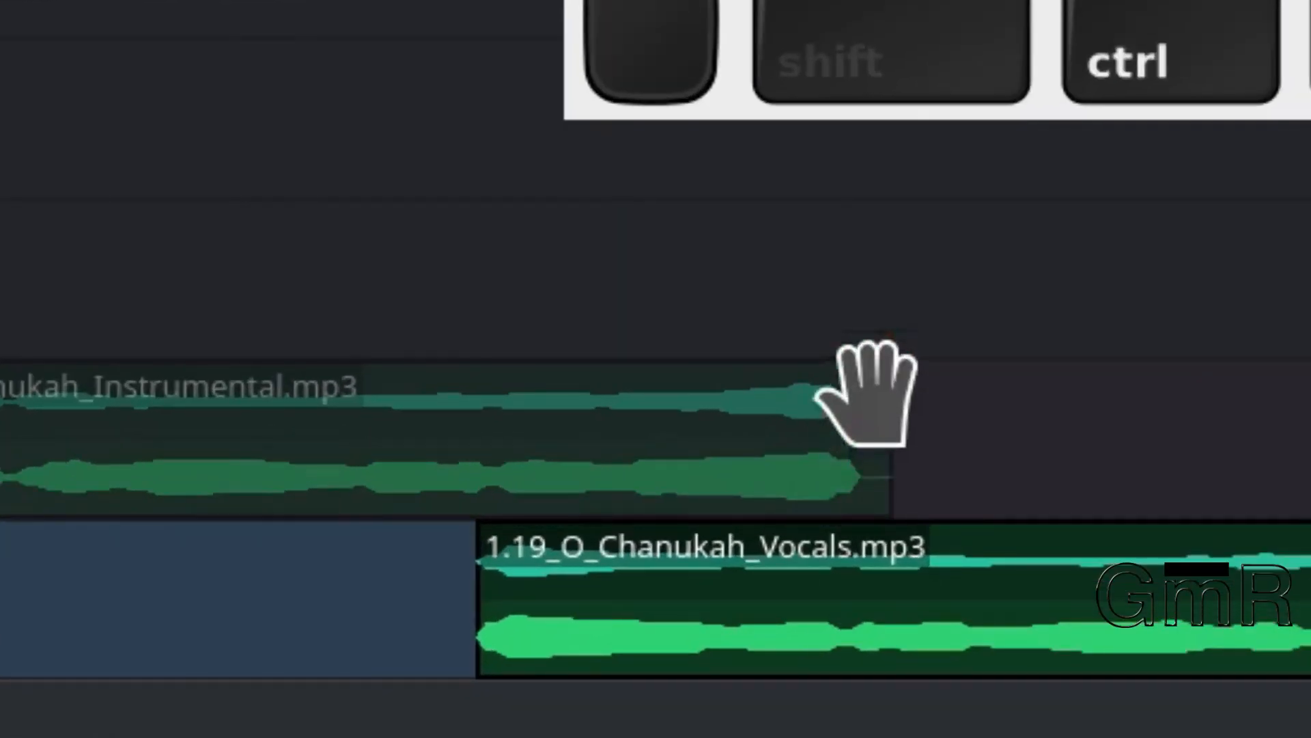
pyautogui.moveTo(883, 374); pyautogui.dragTo(474, 345)
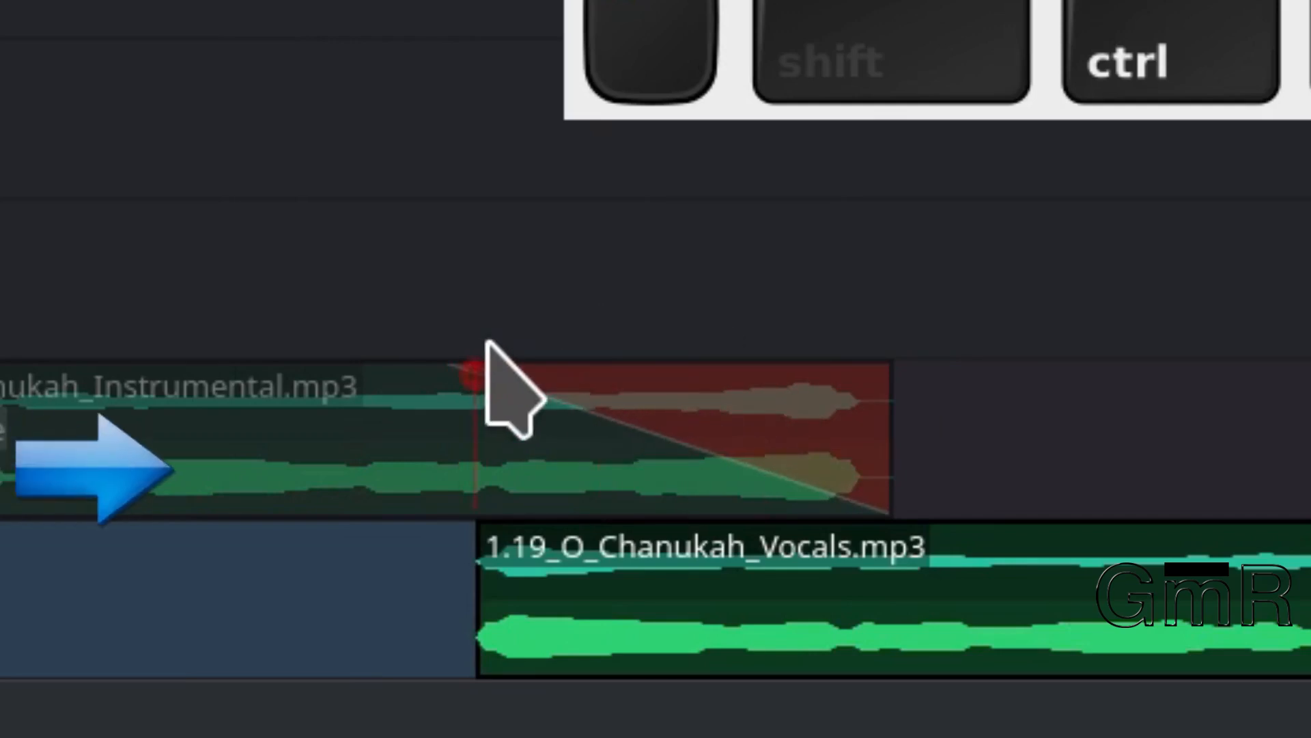
pyautogui.moveTo(488, 342)
pyautogui.mouseDown()
pyautogui.moveTo(503, 342)
pyautogui.moveTo(489, 353)
pyautogui.moveTo(518, 346)
pyautogui.moveTo(501, 359)
pyautogui.mouseUp()
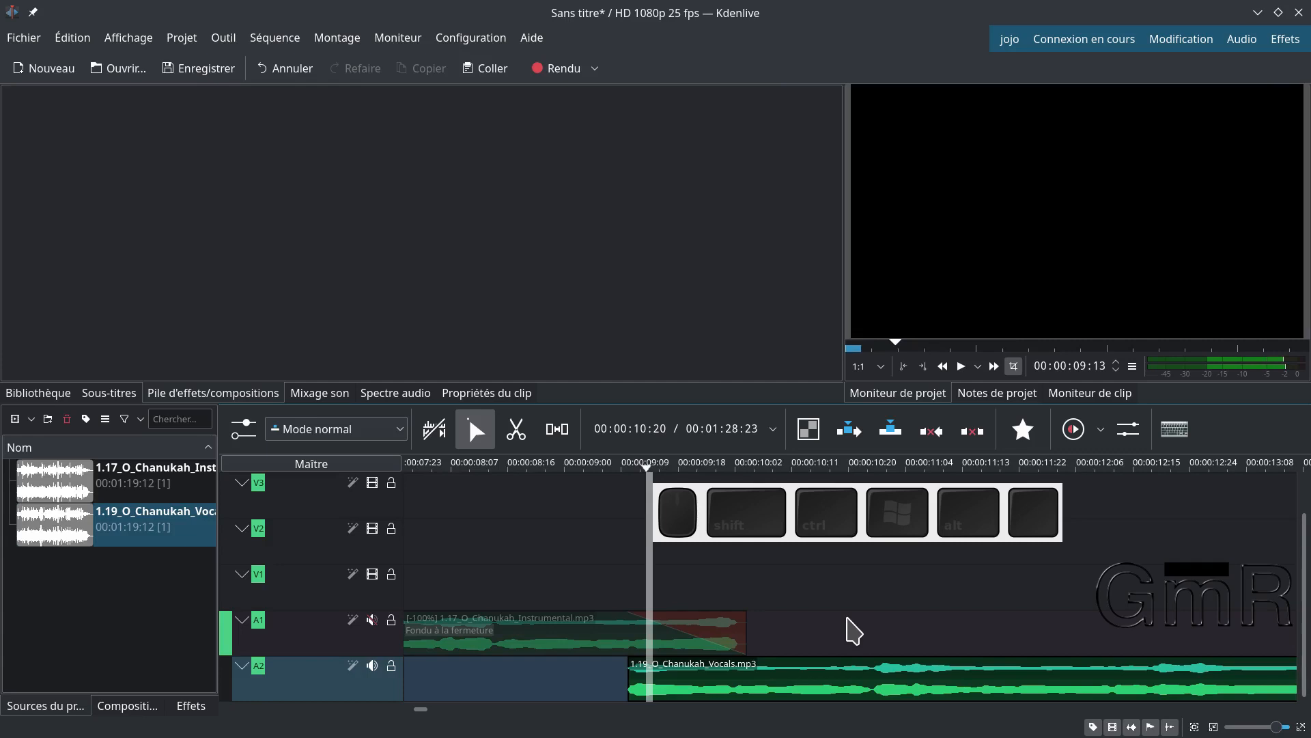
# Add a guide at the vocals clip's start, 00:00:09:10, and align the start of the instrumental's fade-out with it
pyautogui.hotkey('alt', 'Left')
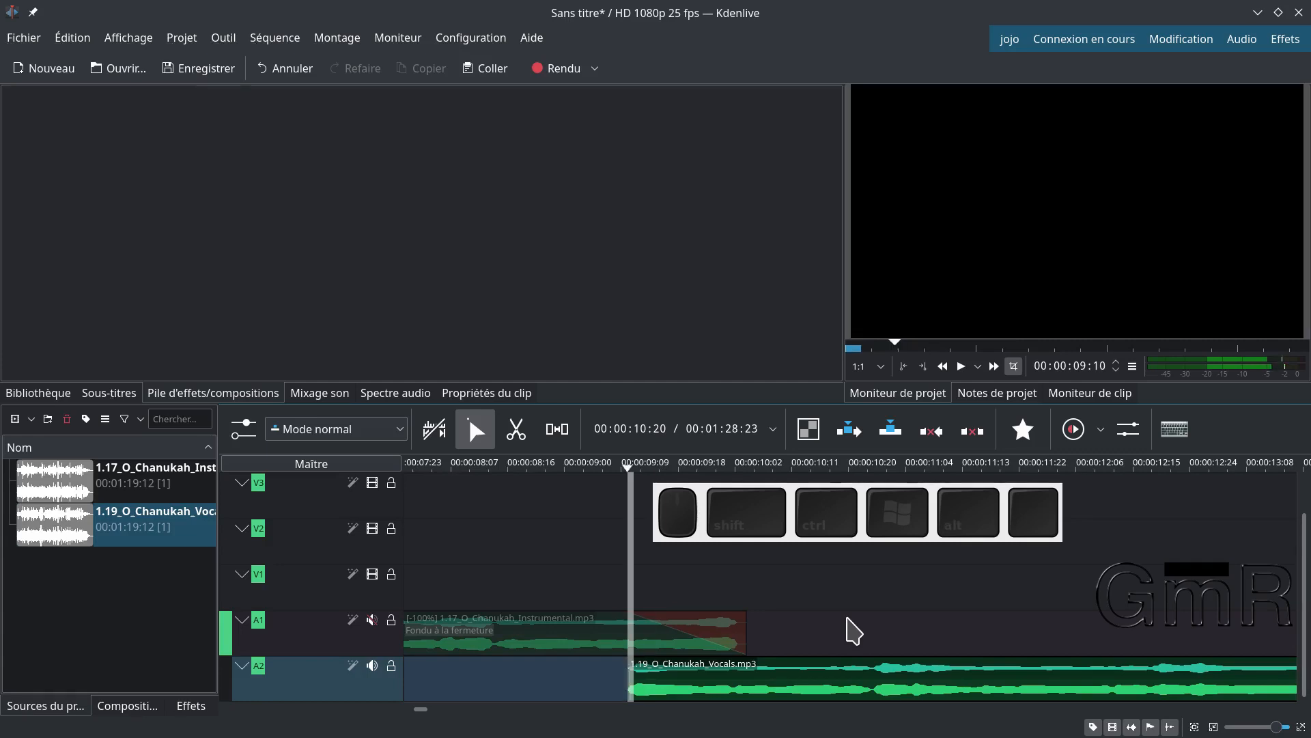
pyautogui.press('g')
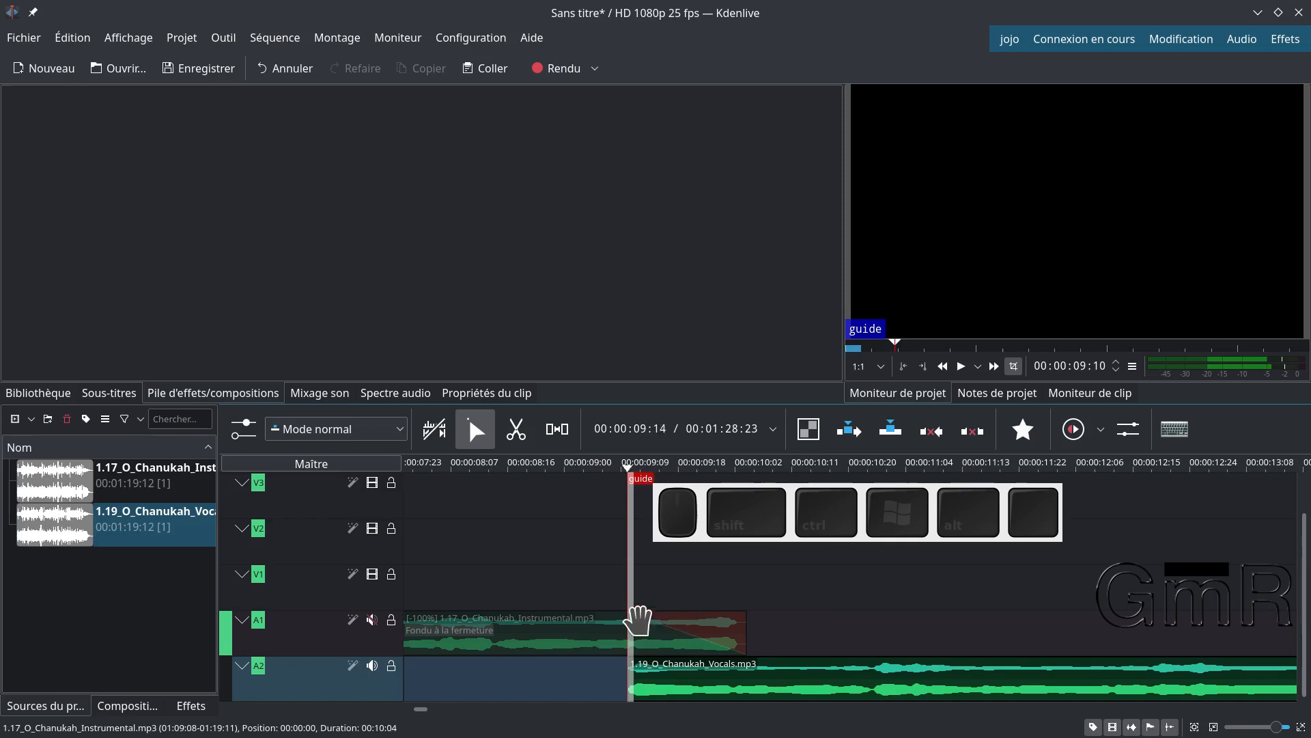
pyautogui.moveTo(629, 620)
pyautogui.mouseDown()
pyautogui.moveTo(649, 619)
pyautogui.moveTo(624, 620)
pyautogui.mouseUp()
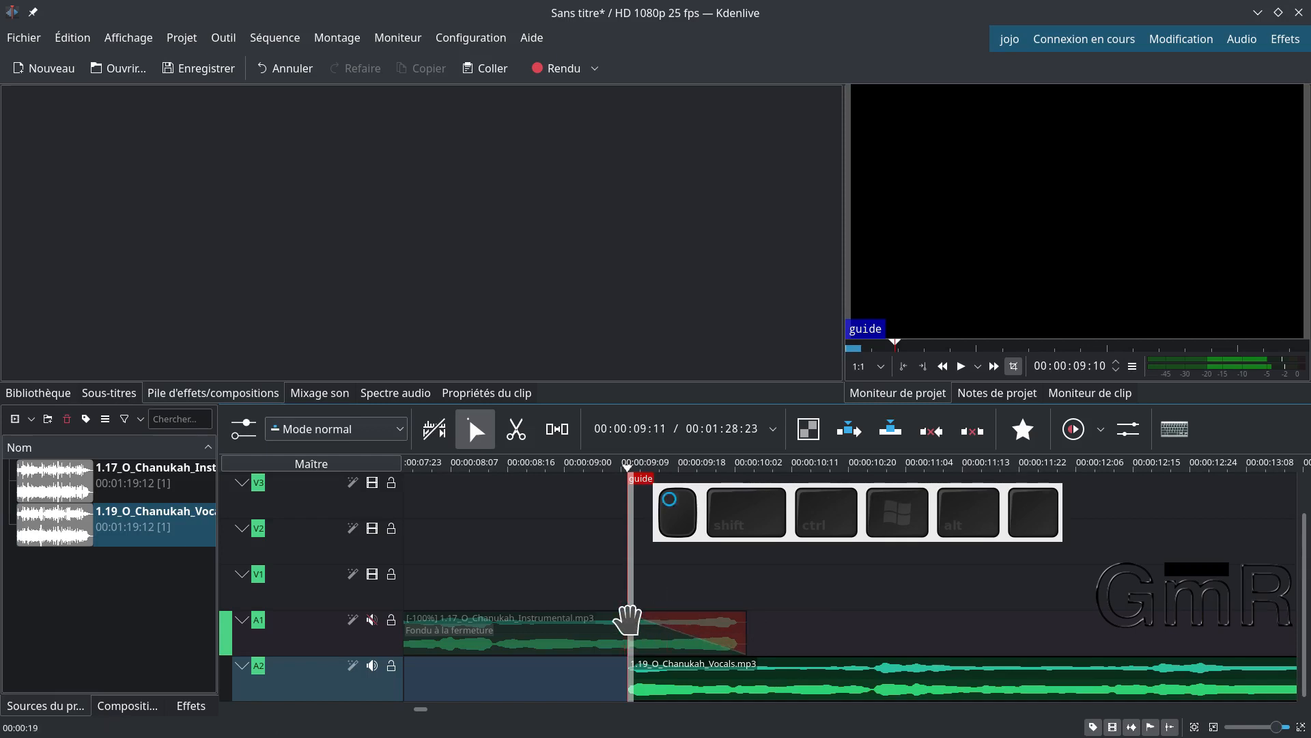
# Add a 9-frame fade-in to the start of the vocals clip and unmute track A1
pyautogui.click(702, 691)
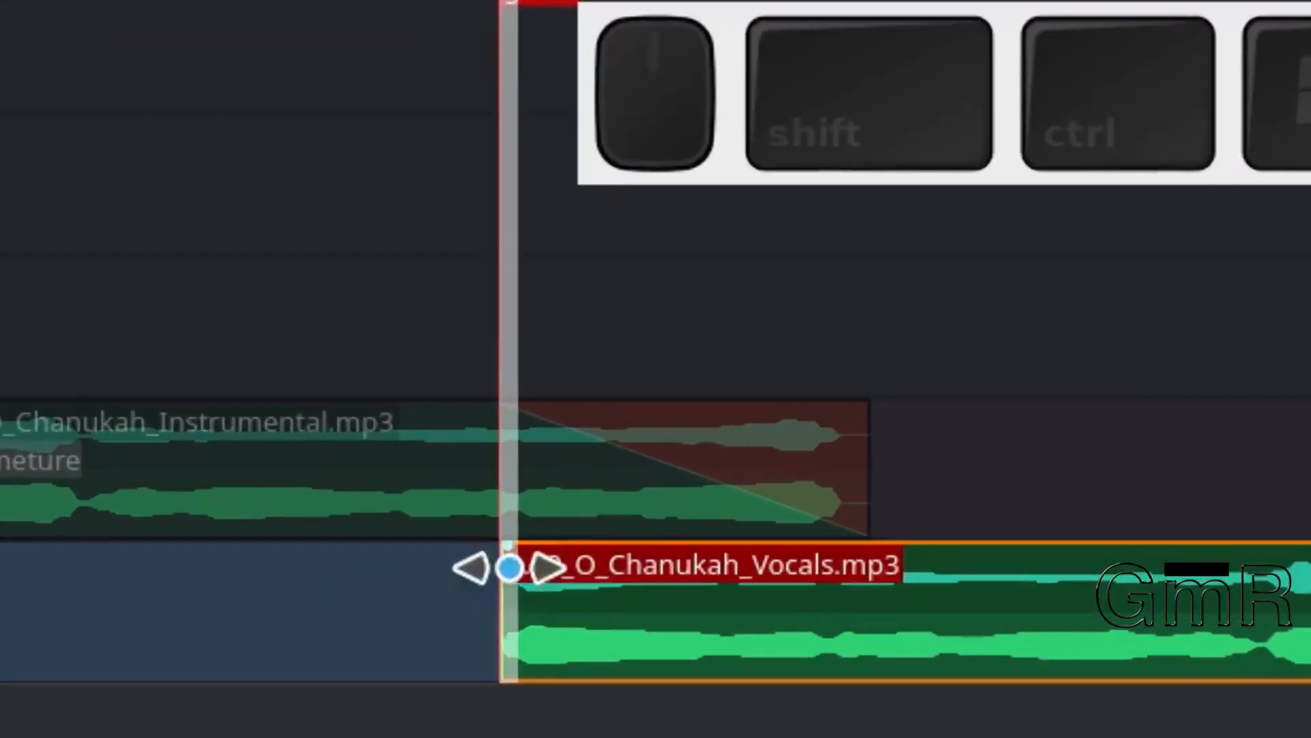
pyautogui.moveTo(509, 557); pyautogui.dragTo(669, 565)
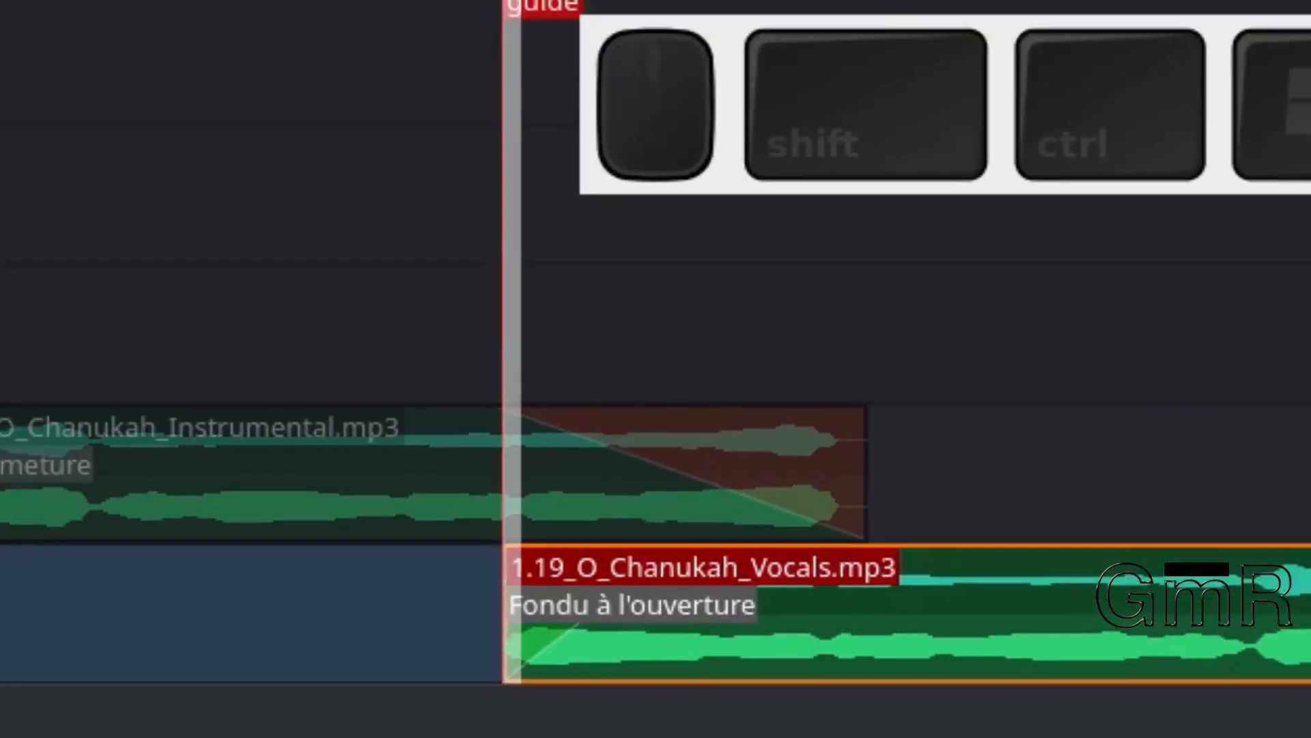
pyautogui.click(325, 610)
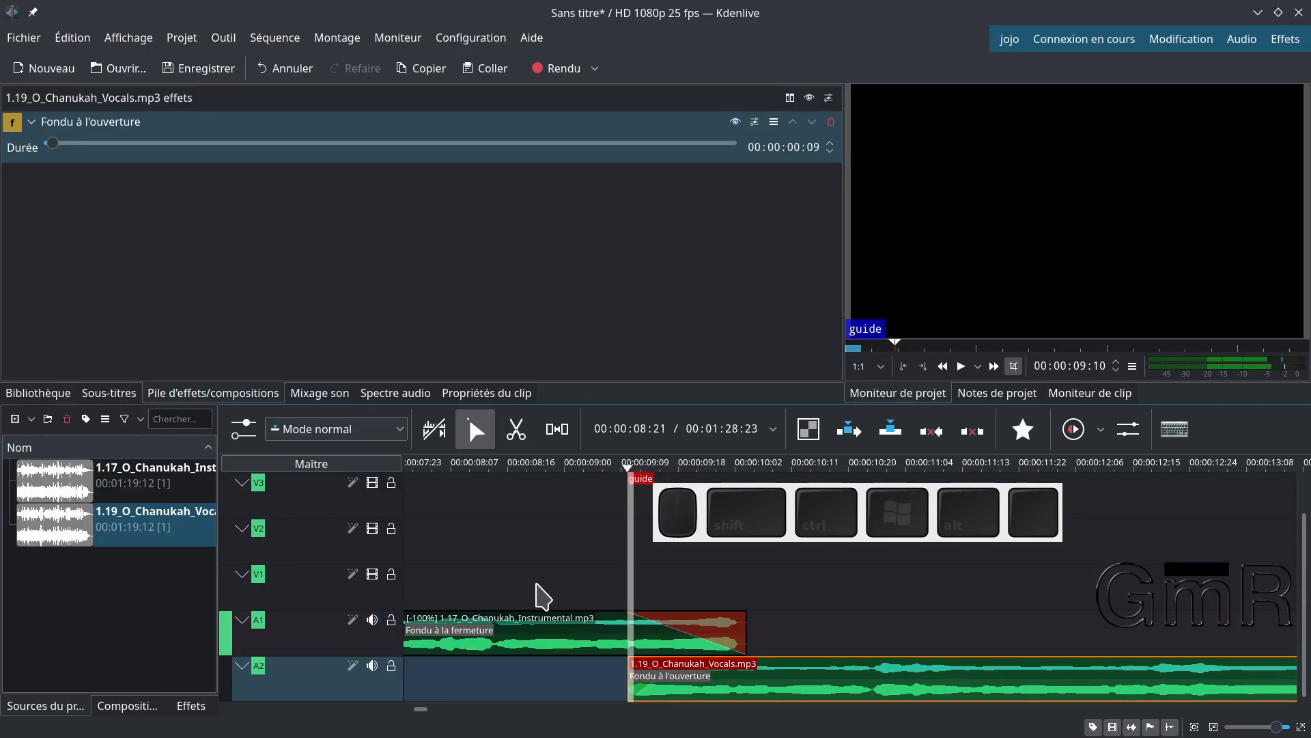
# Play the transition between the two clips twice from just before the guide and select the vocals clip
pyautogui.click(603, 595)
pyautogui.press('space')
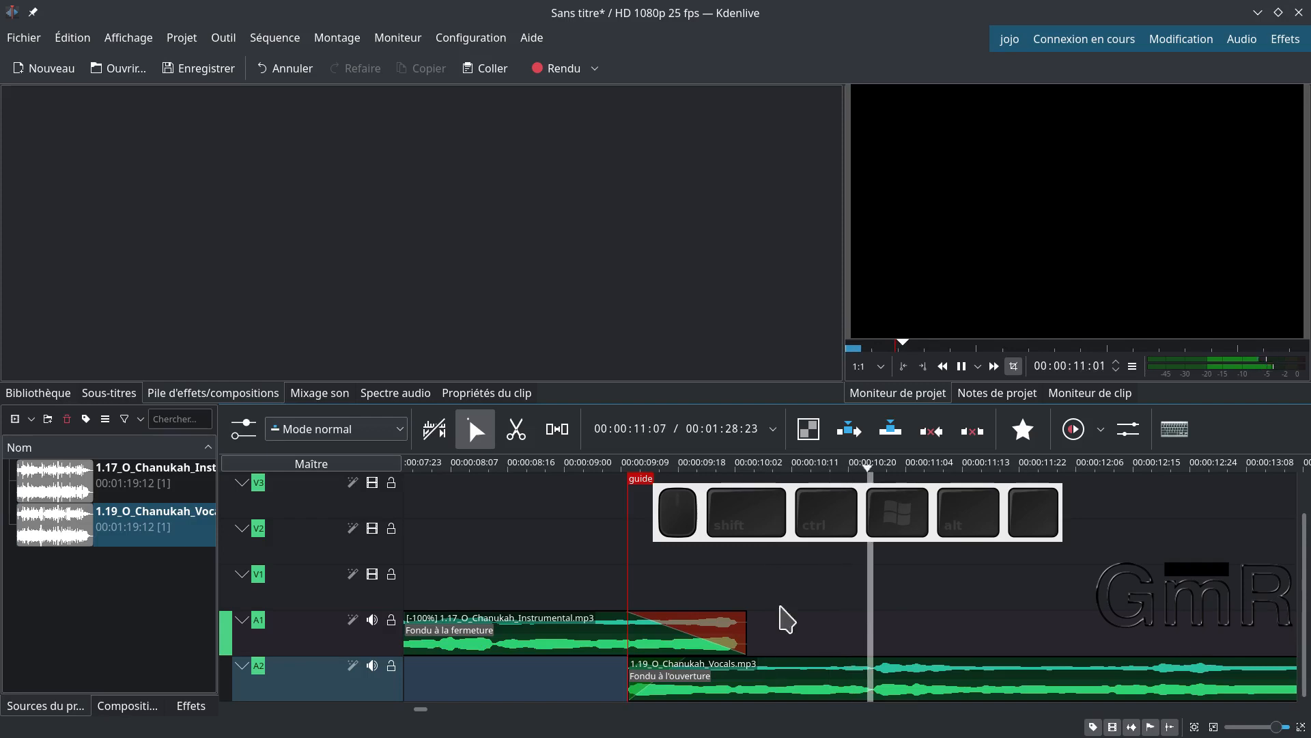
pyautogui.click(608, 603)
pyautogui.press('space')
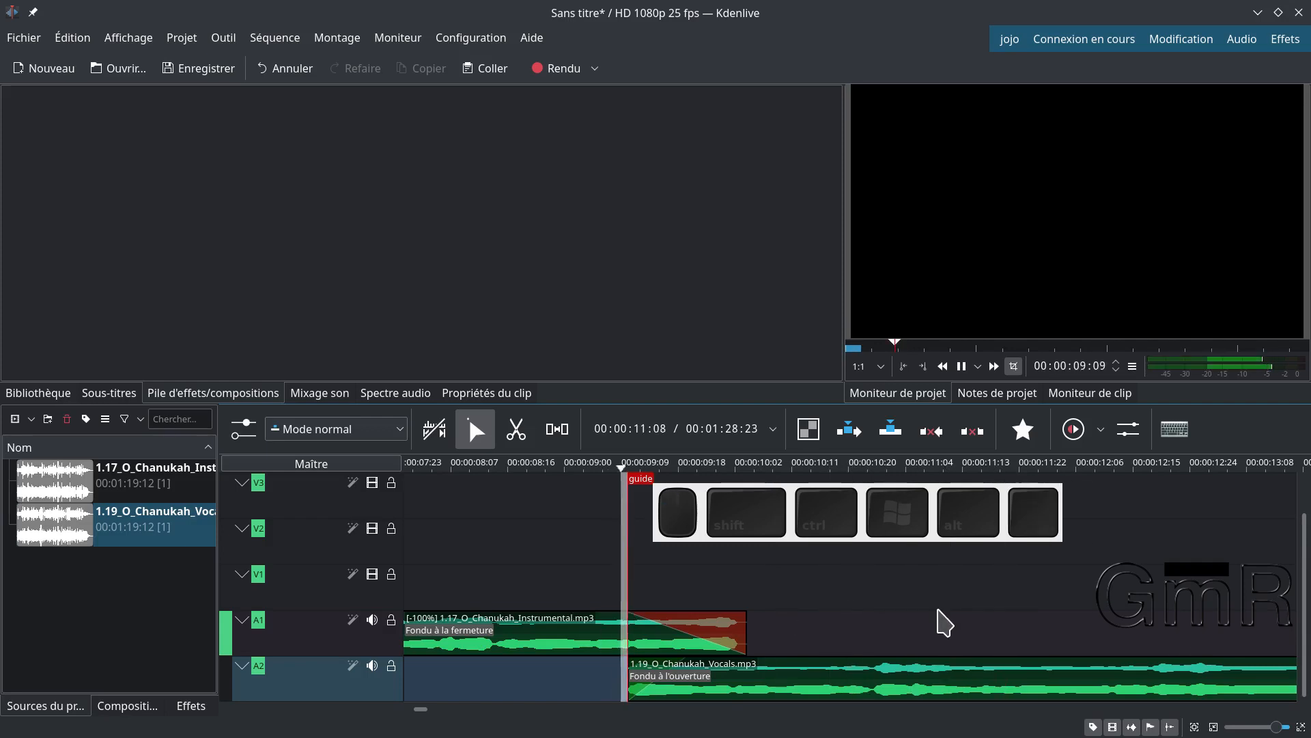
pyautogui.press('space')
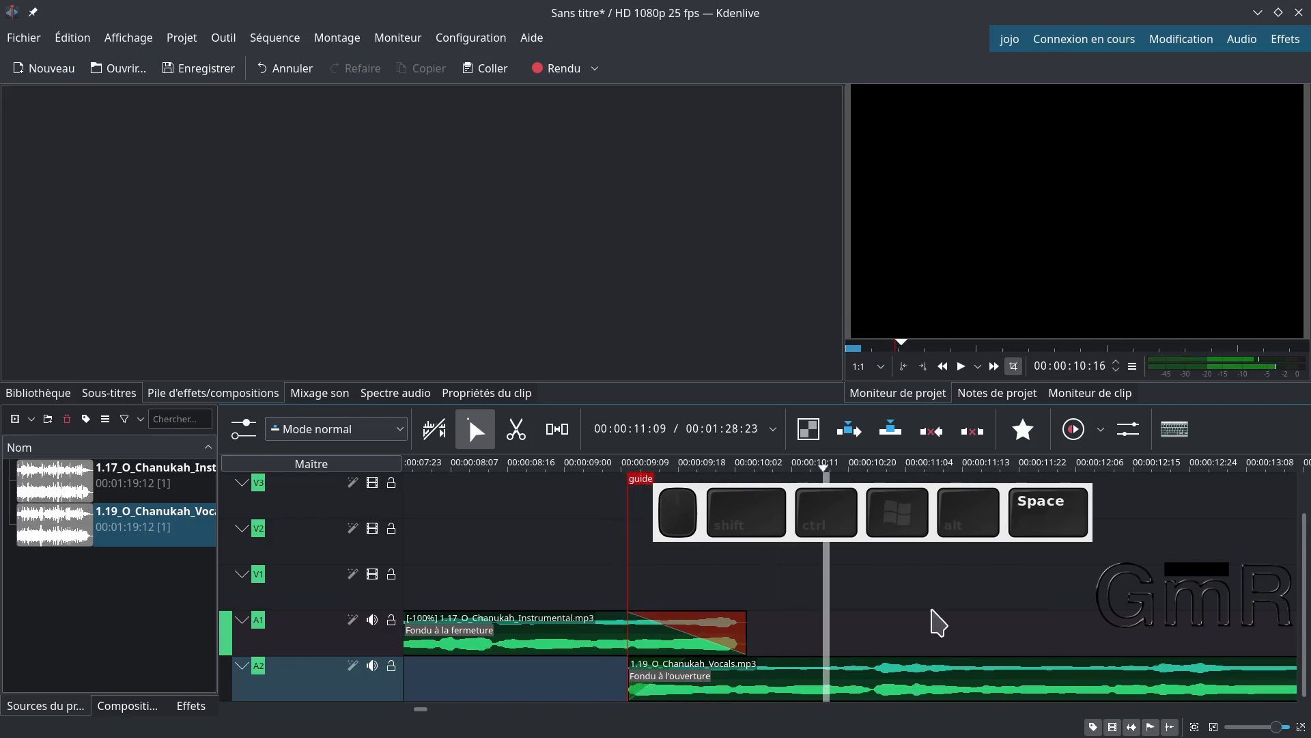
pyautogui.click(719, 677)
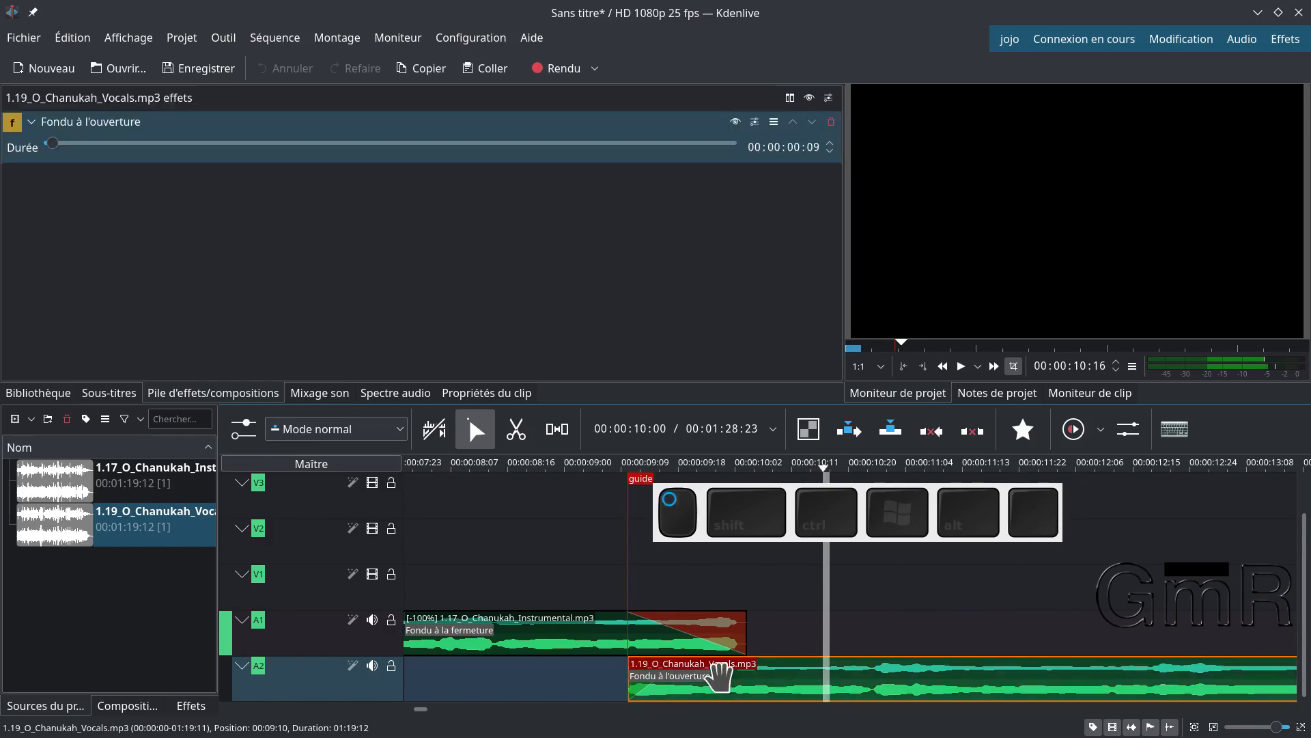
# Move the vocals clip on A2 3 frames later, just past the guide, and play the transition
pyautogui.moveTo(727, 678); pyautogui.dragTo(737, 678)
pyautogui.click(629, 581)
pyautogui.press('space')
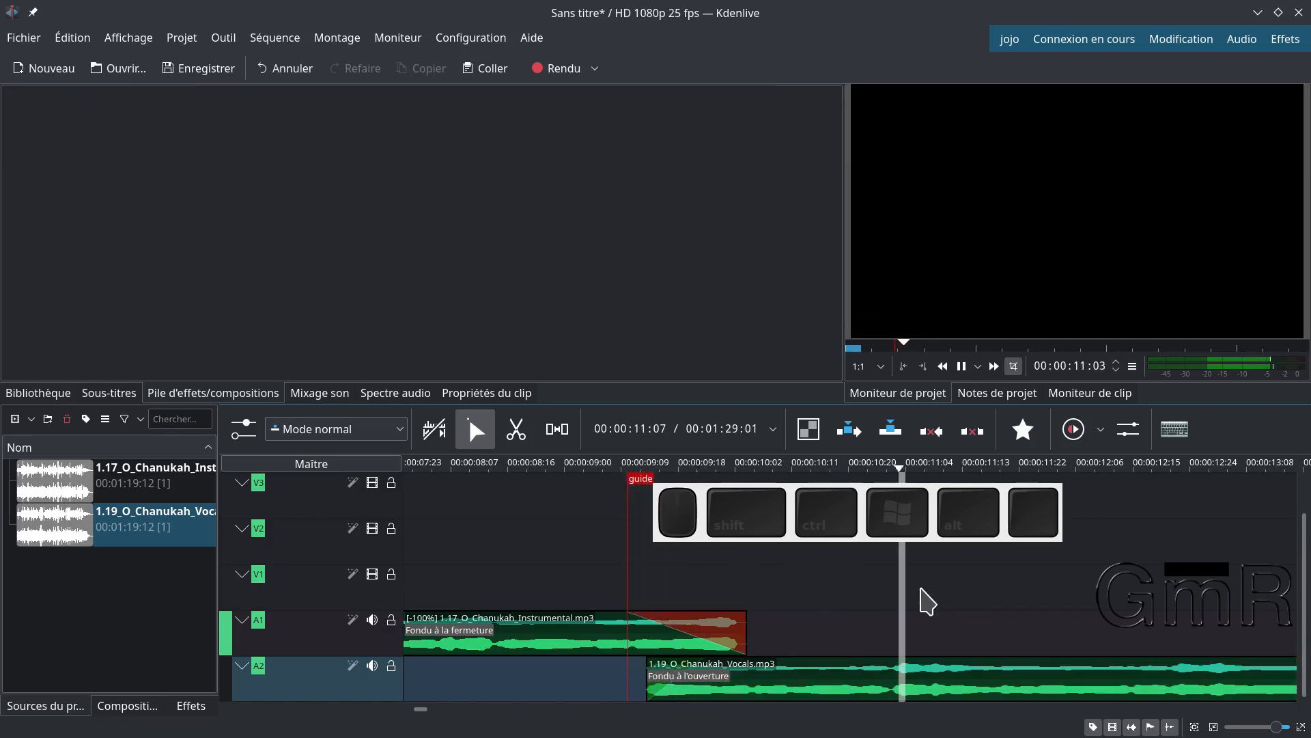
pyautogui.click(549, 578)
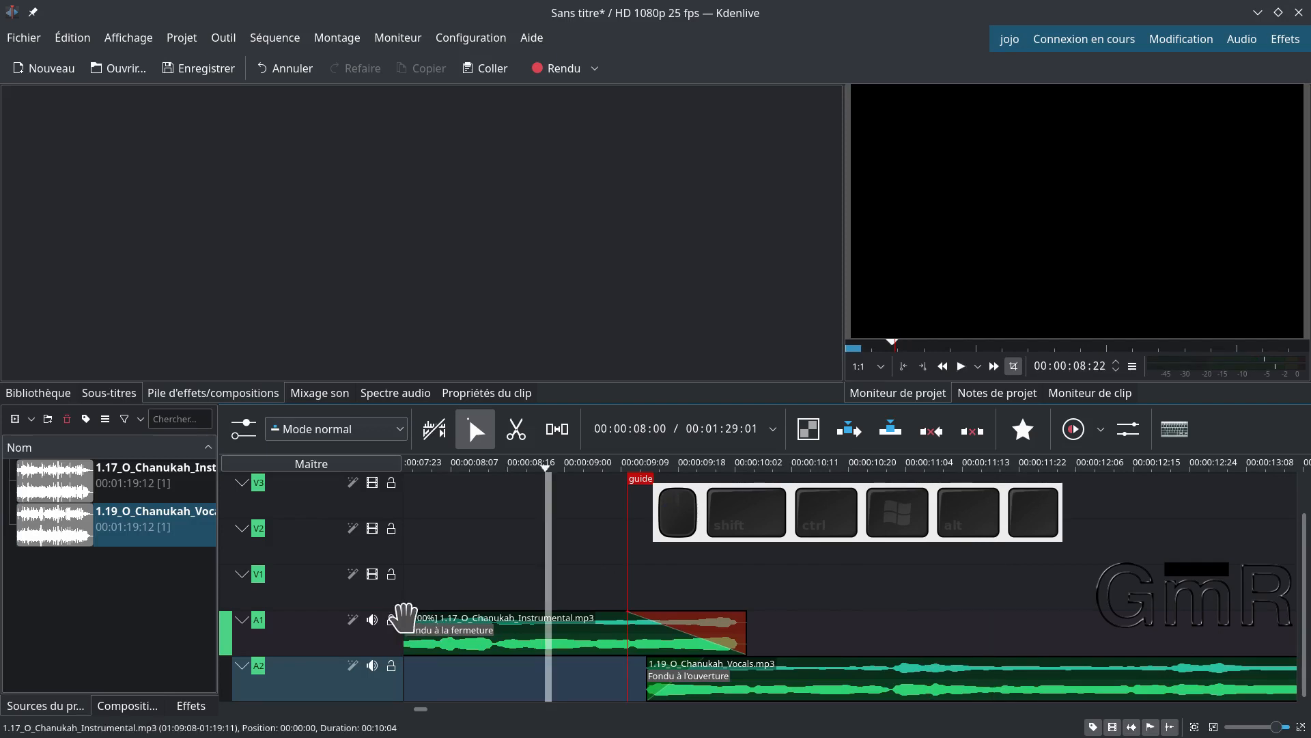
# Add a 16-frame fade-in to the start of the instrumental clip on A1
pyautogui.click(428, 630)
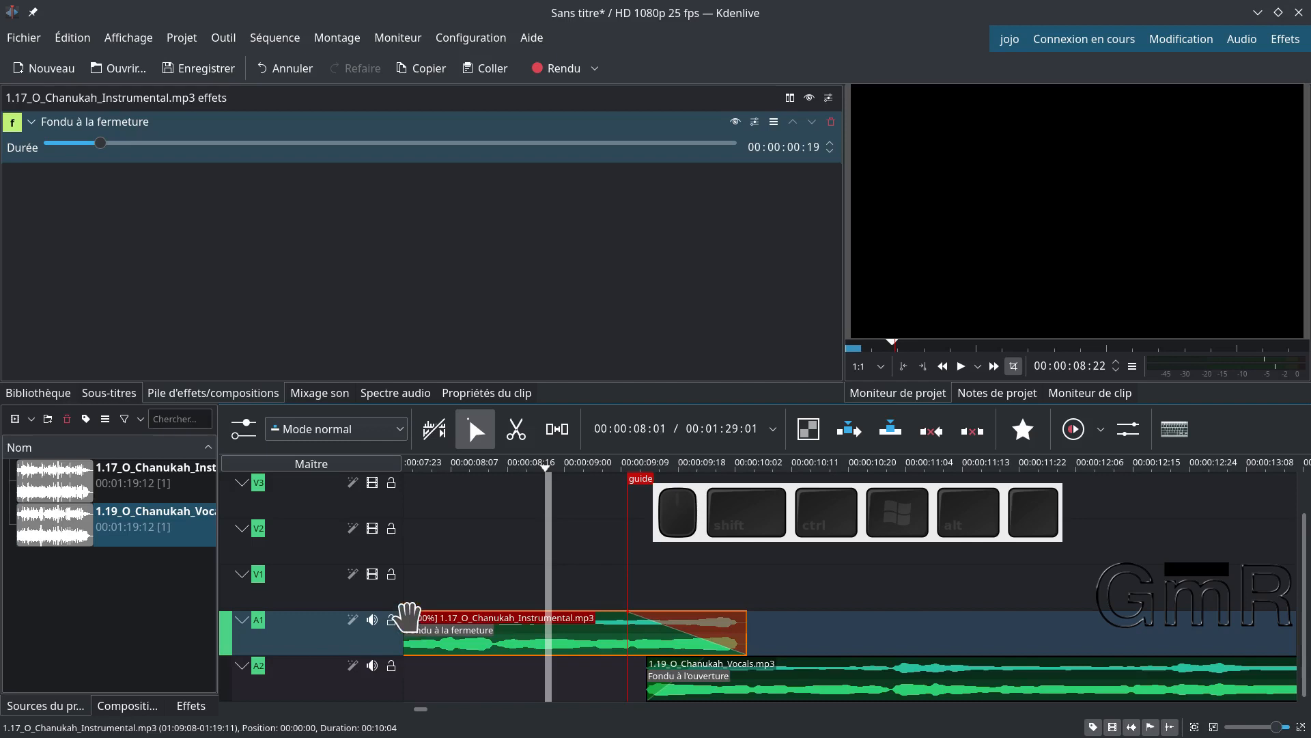
pyautogui.moveTo(425, 712); pyautogui.dragTo(375, 717)
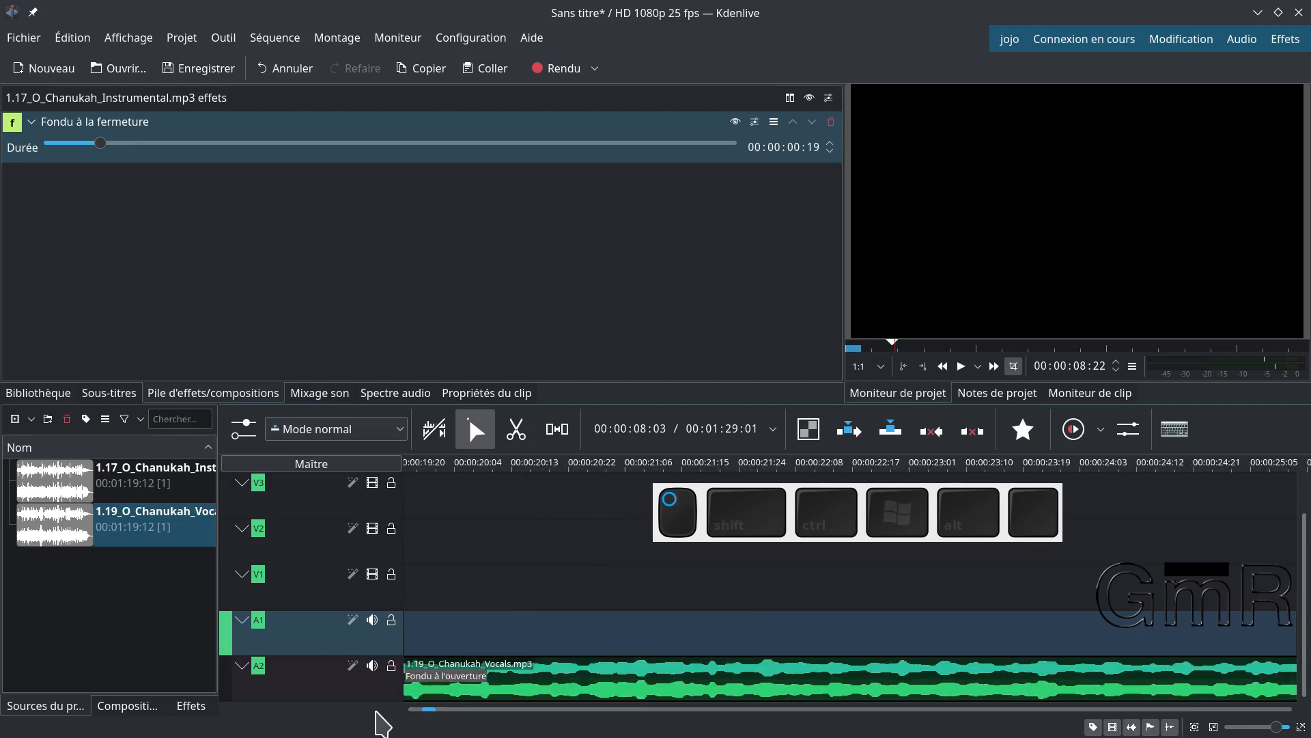
pyautogui.scroll(-1, 457, 701)
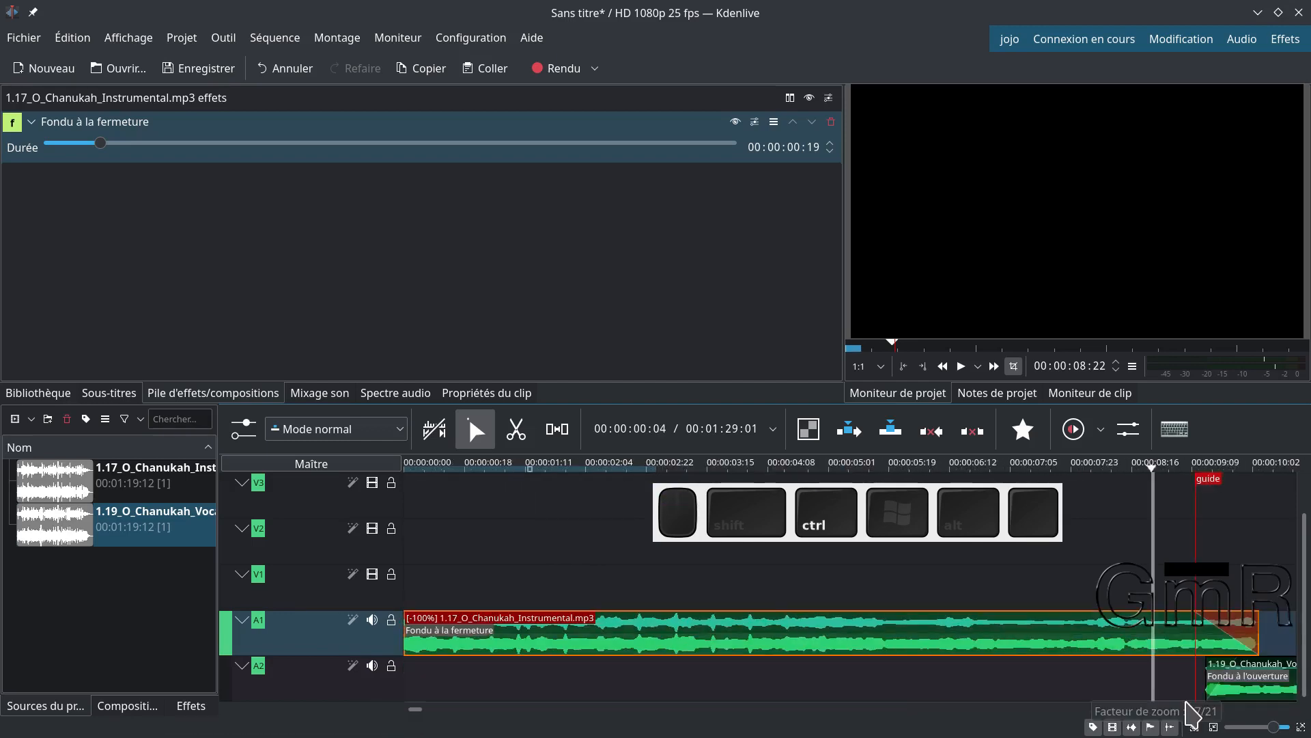
pyautogui.scroll(-1, 640, 633)
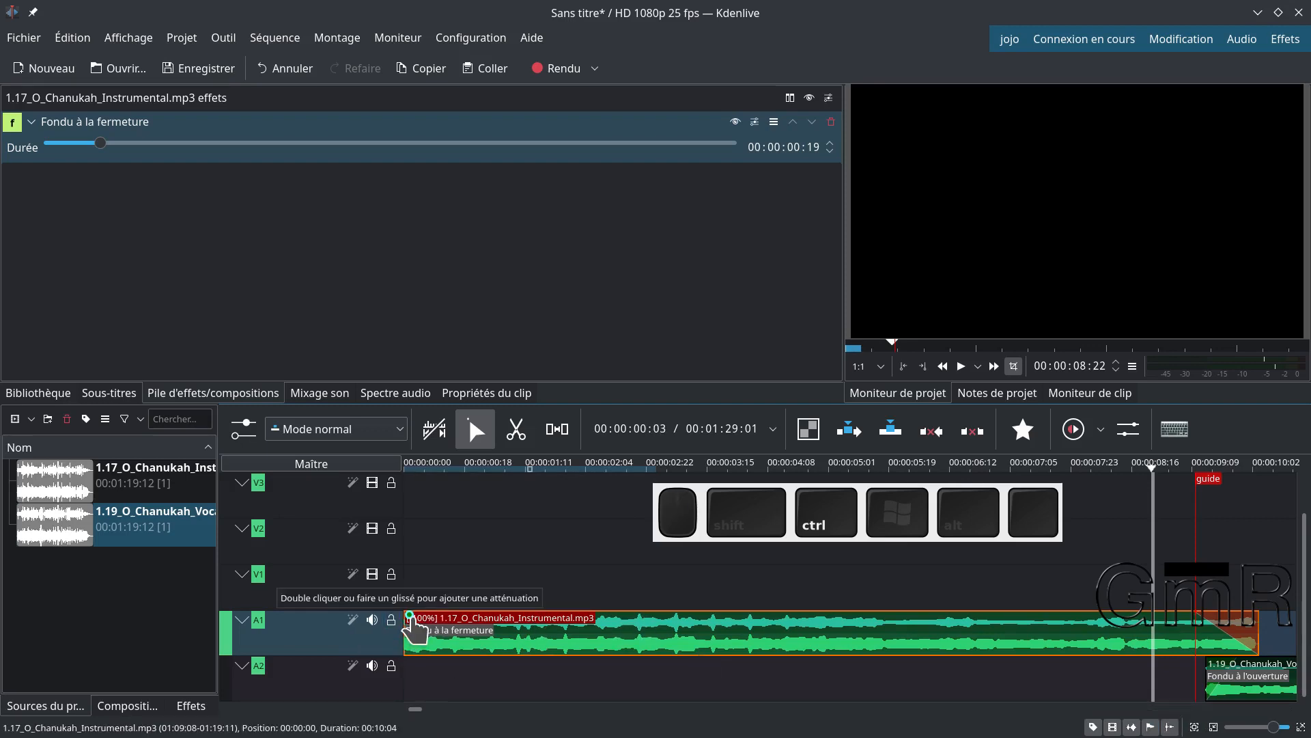
pyautogui.moveTo(435, 621); pyautogui.dragTo(449, 618)
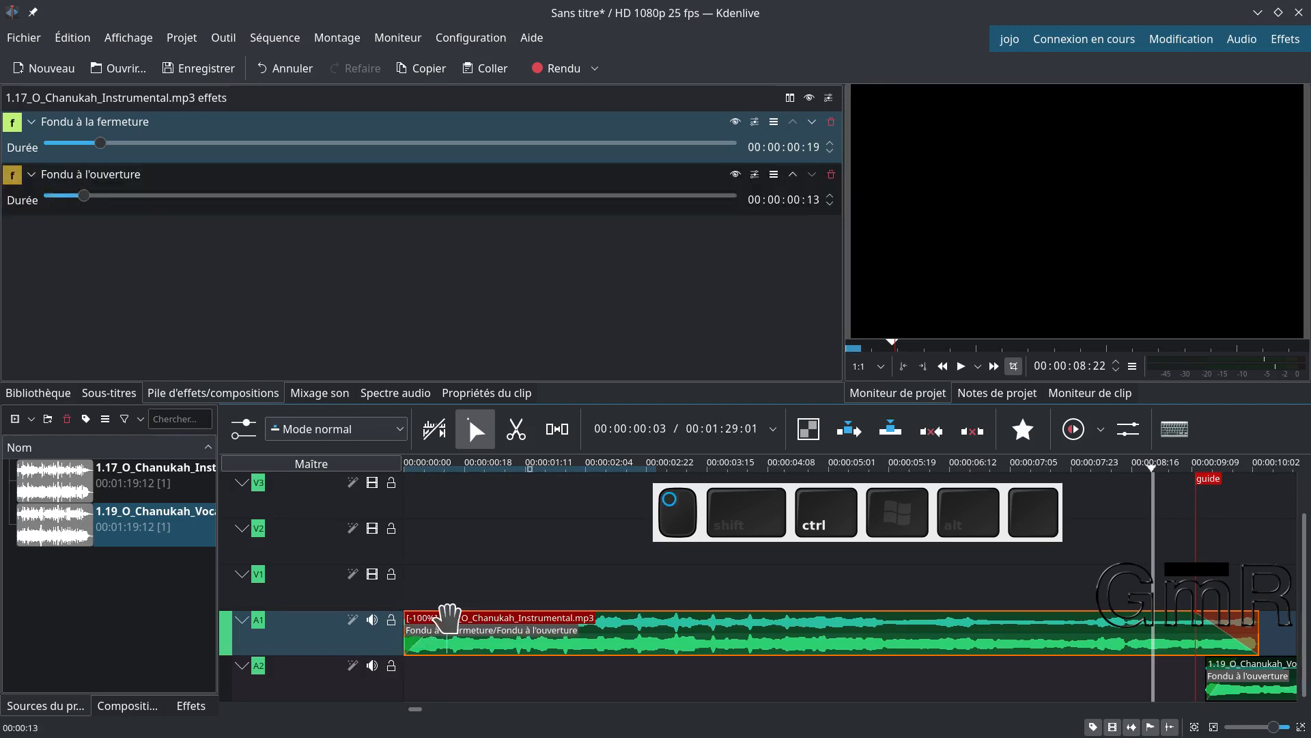
pyautogui.keyDown('ctrl'); pyautogui.click(459, 618); pyautogui.keyUp('ctrl')
# Play the timeline from near its start through the crossfade, stop playback in the vocals clip, and select the instrumental clip
pyautogui.press('space')
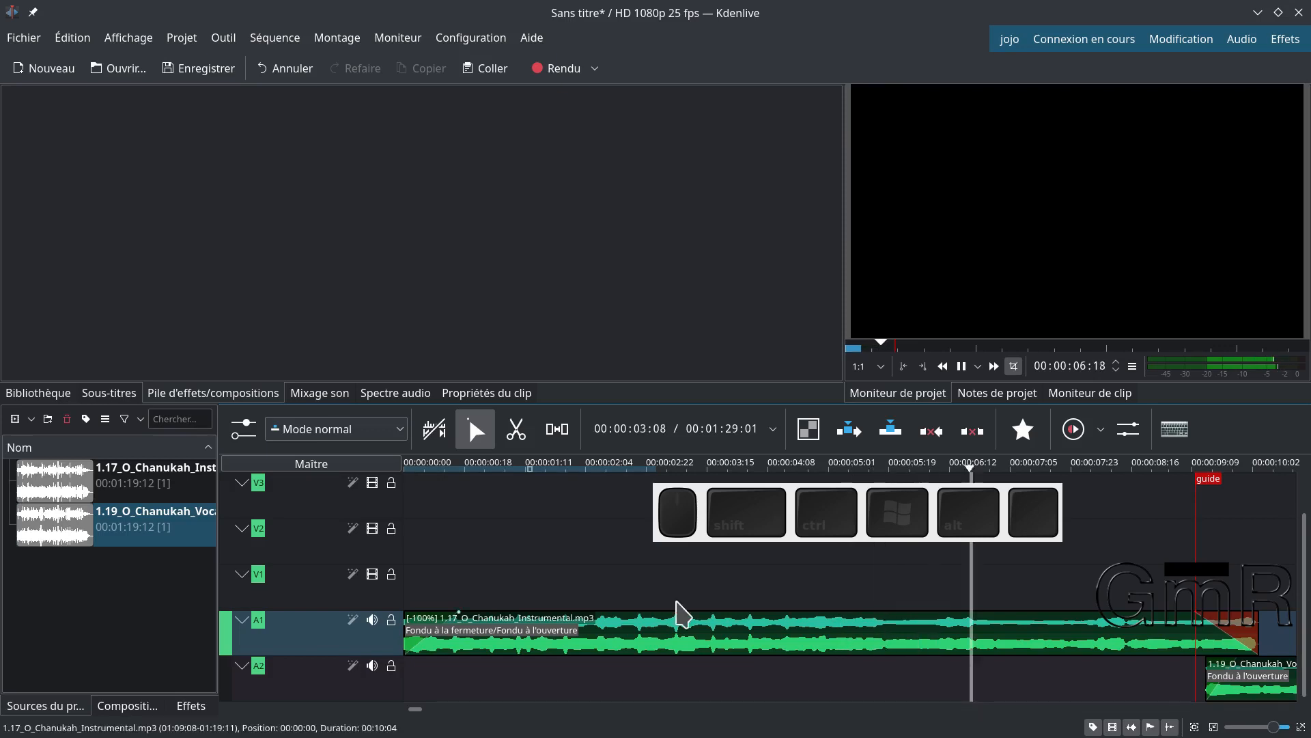
pyautogui.scroll(-2, 639, 572)
pyautogui.scroll(-2, 639, 573)
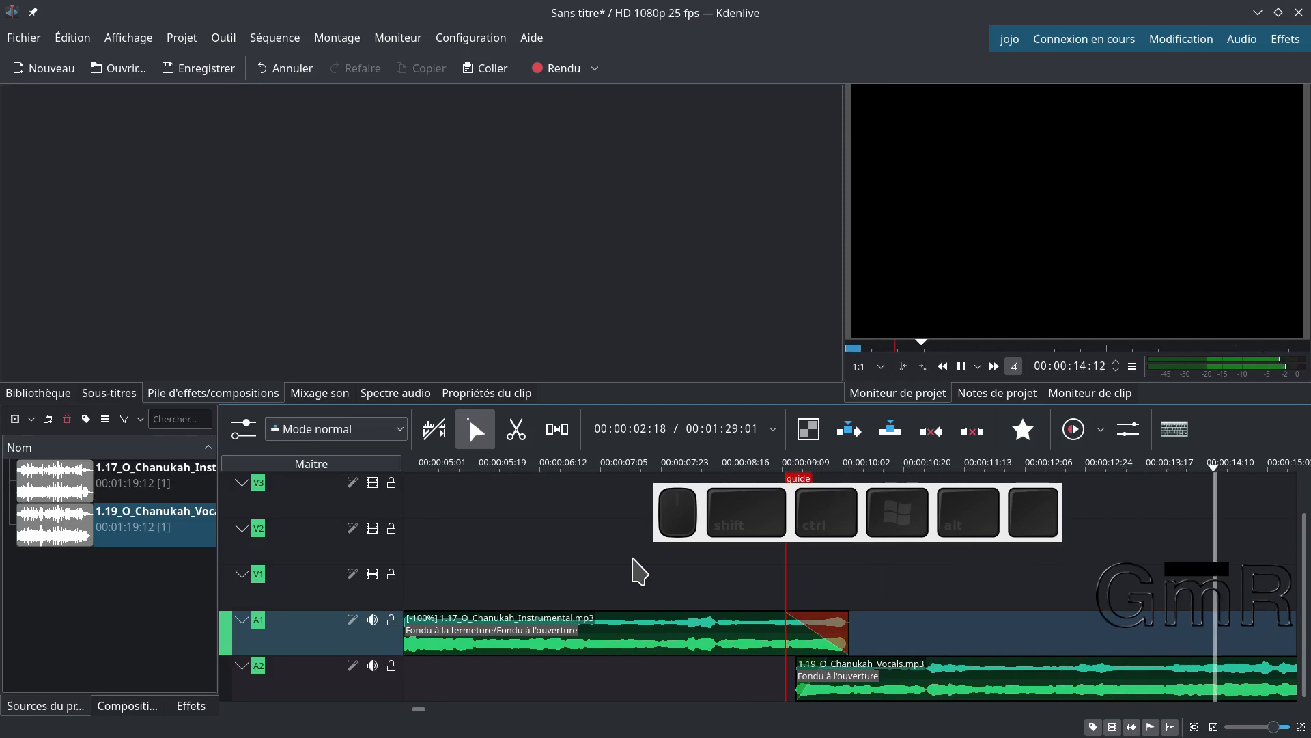
pyautogui.press('space')
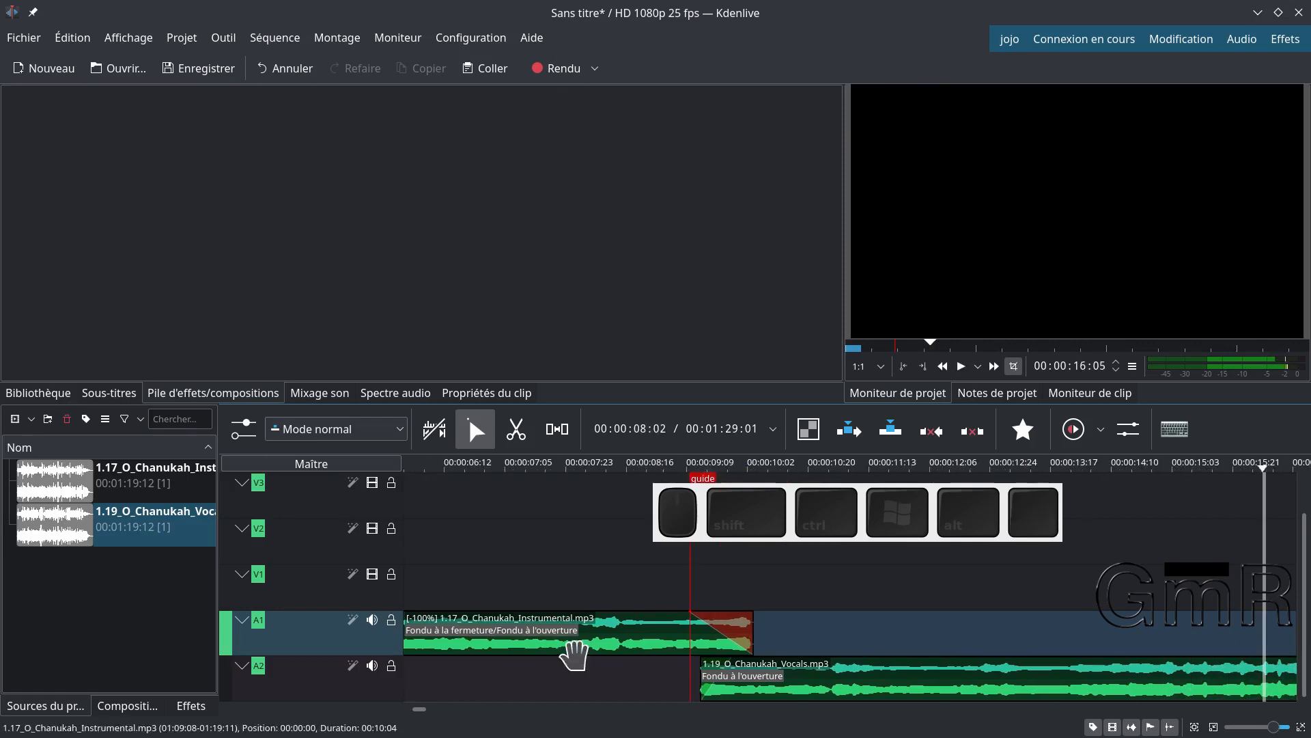
pyautogui.click(628, 632)
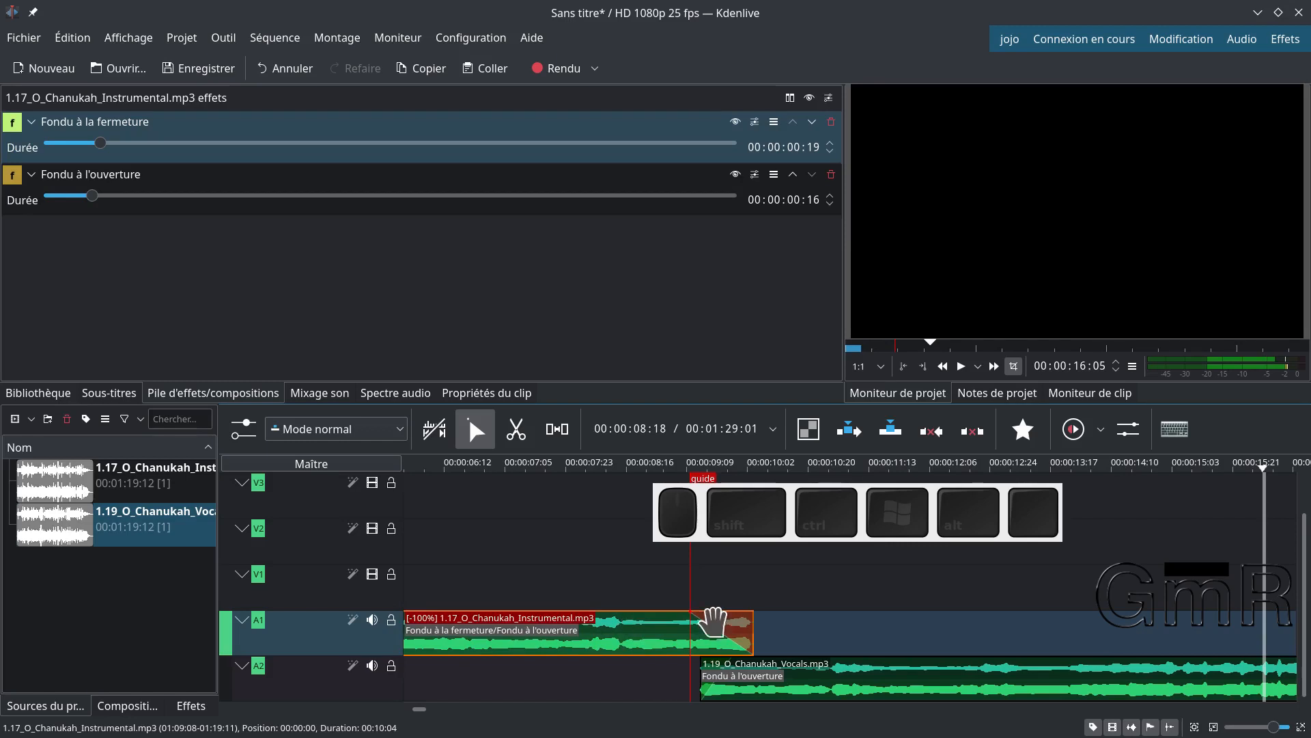